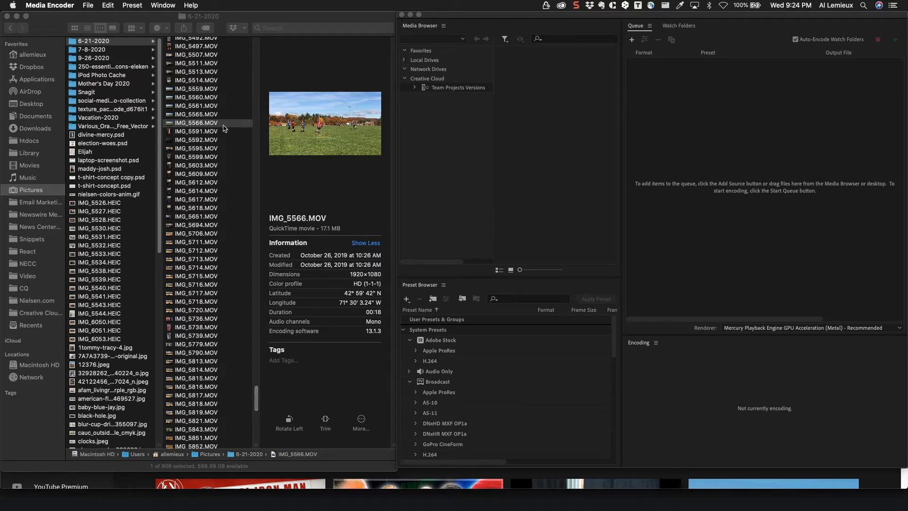
Add IMG_5566.MOV from the 6-21-2020 folder and IMG_6487.MOV from Pictures/7-8-2020 to the encoding queue
left_click_drag(211, 124, 761, 135)
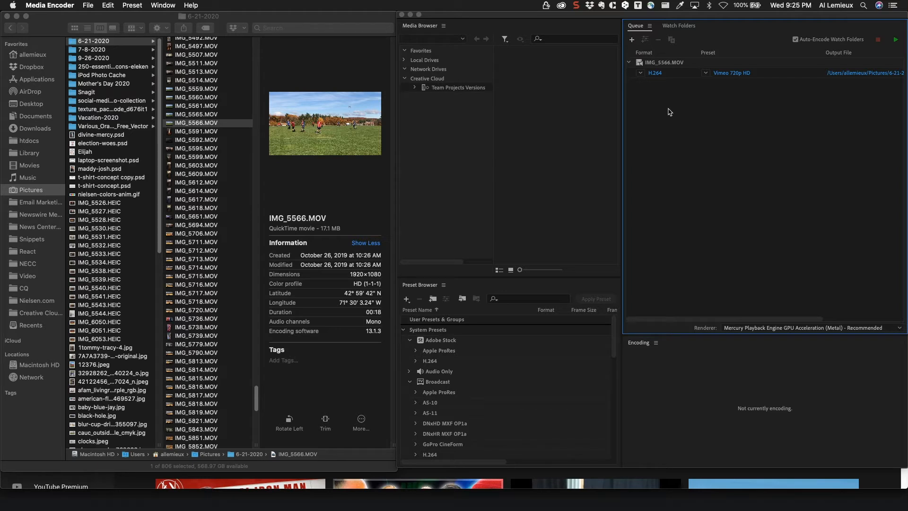
left_click(632, 41)
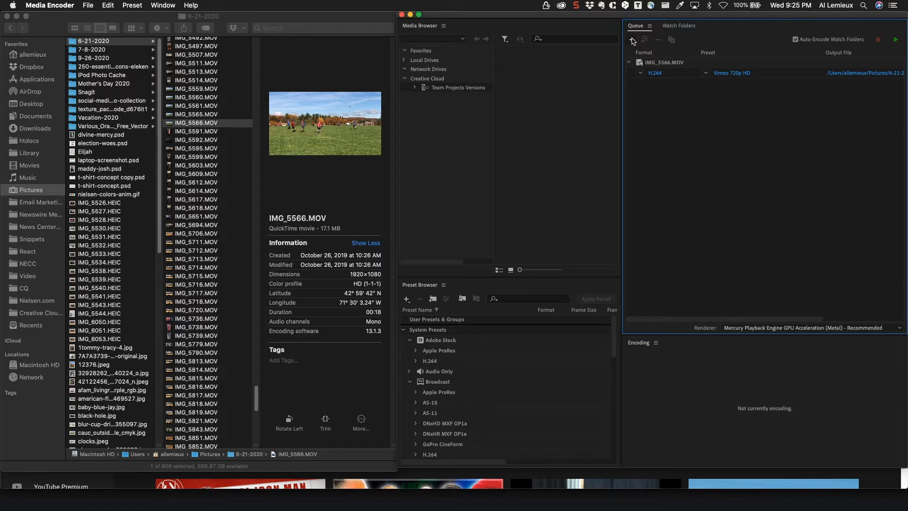
left_click(632, 42)
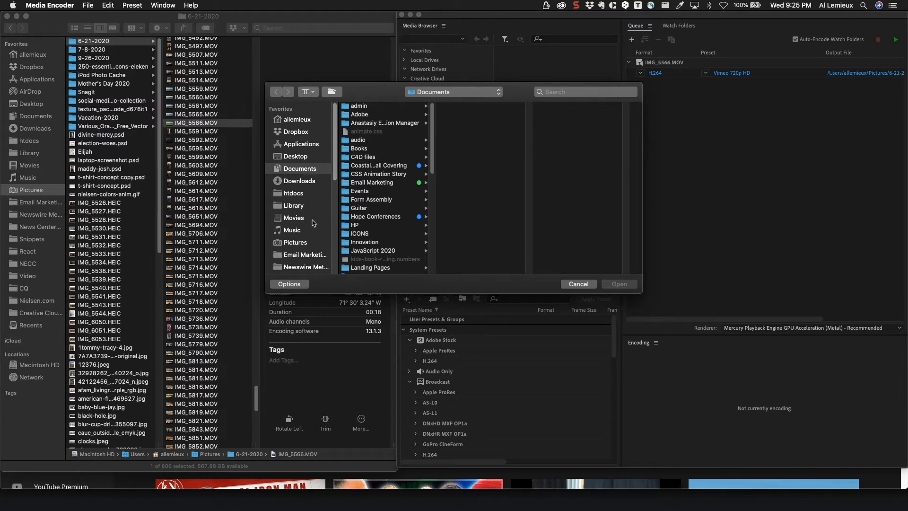
left_click(301, 243)
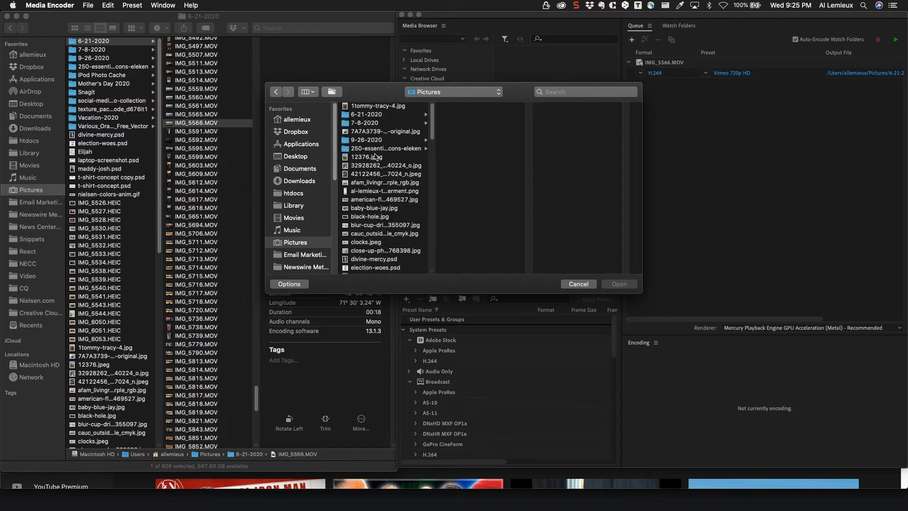
left_click(374, 123)
scroll(521, 139, "down", 5)
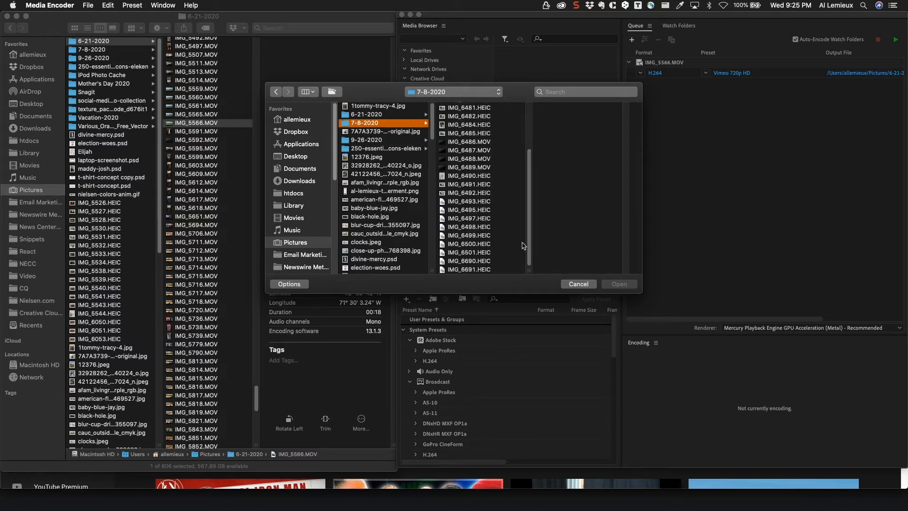
left_click(482, 151)
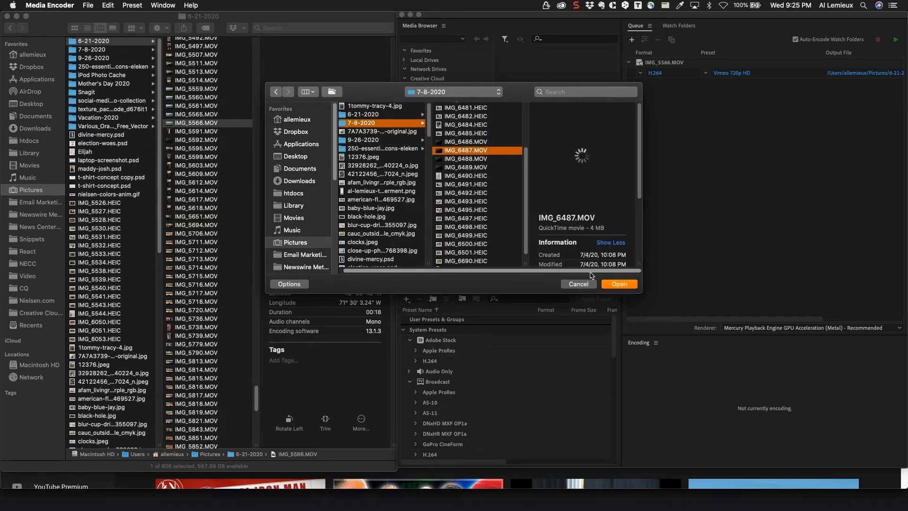
left_click(618, 285)
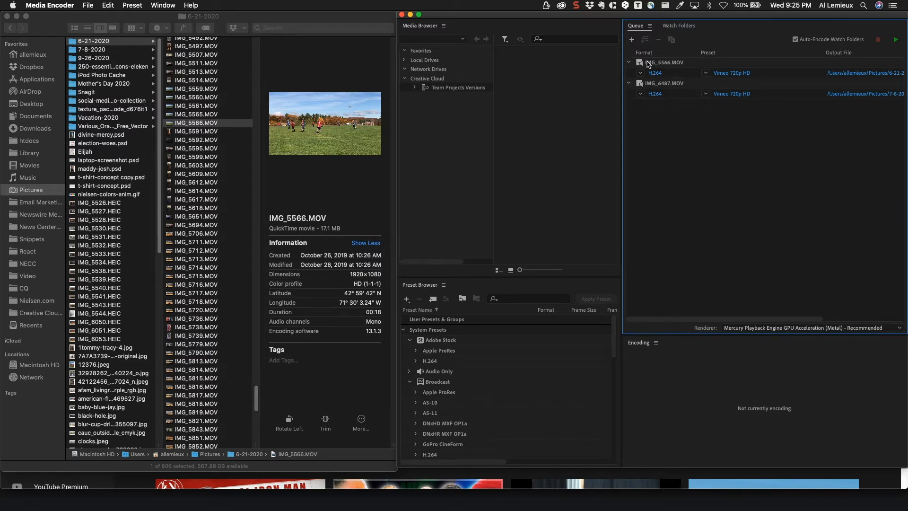
Examine the source details, available output formats, preset choices and export settings of IMG_5566.MOV without changing them
mouse_move(671, 67)
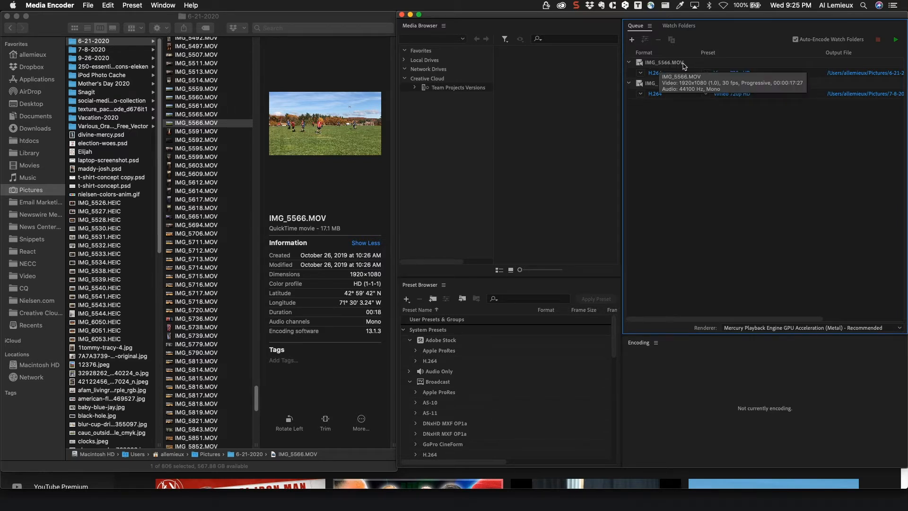
mouse_move(661, 81)
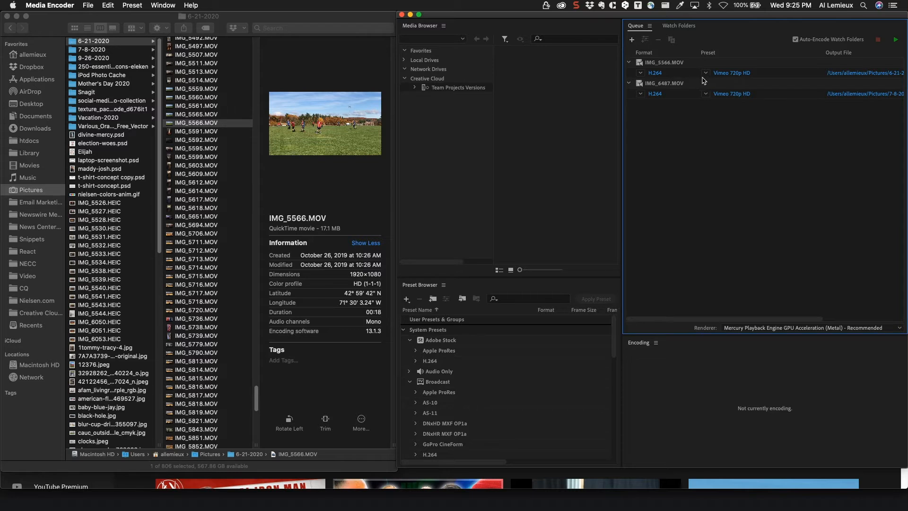
left_click(641, 73)
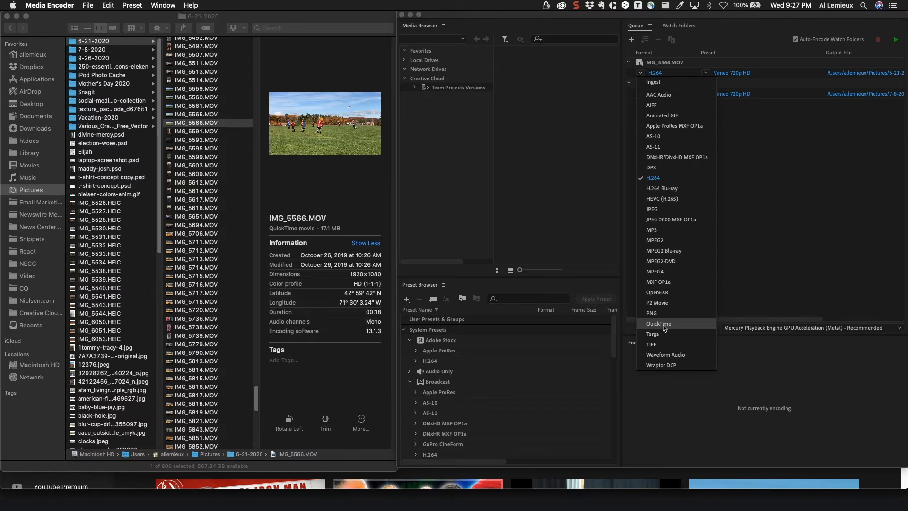
left_click(755, 209)
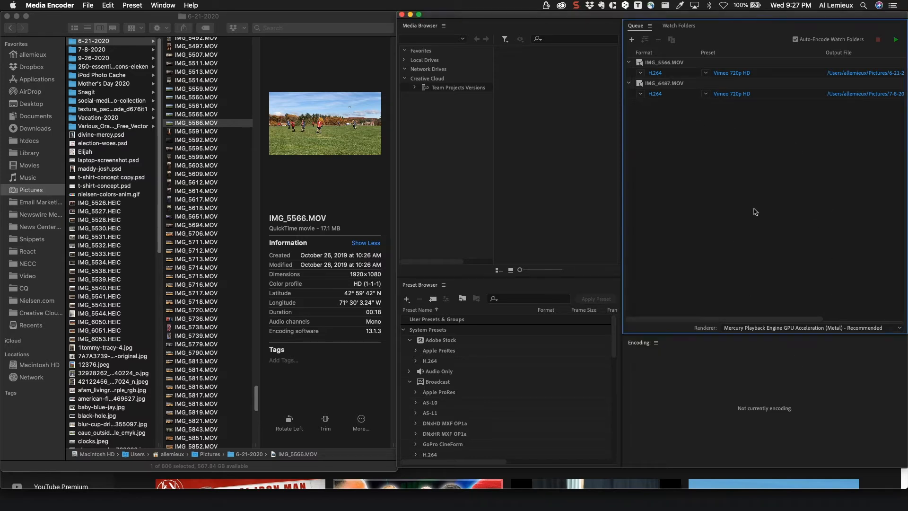
left_click(655, 73)
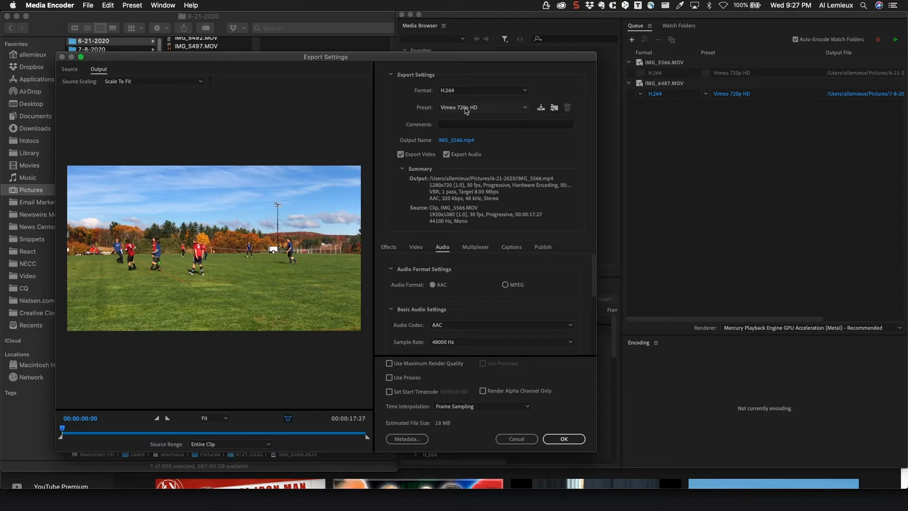
left_click_drag(250, 61, 264, 36)
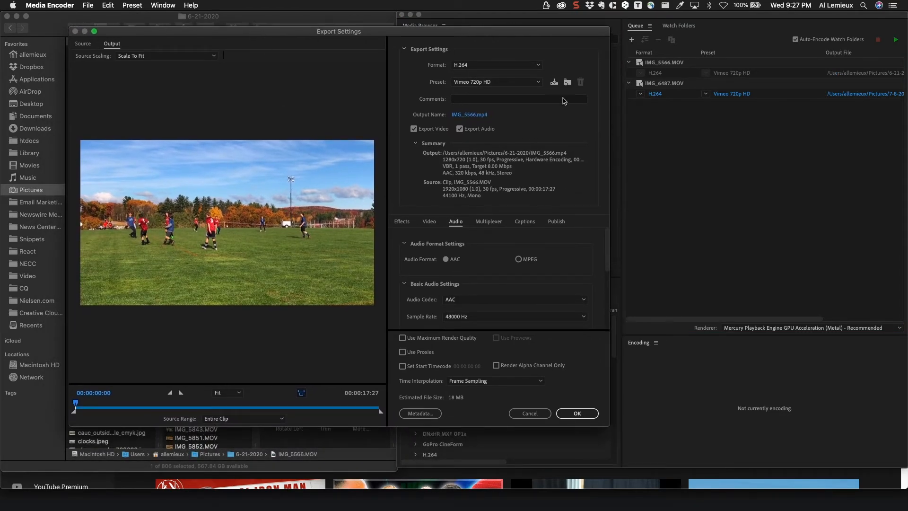
left_click(530, 412)
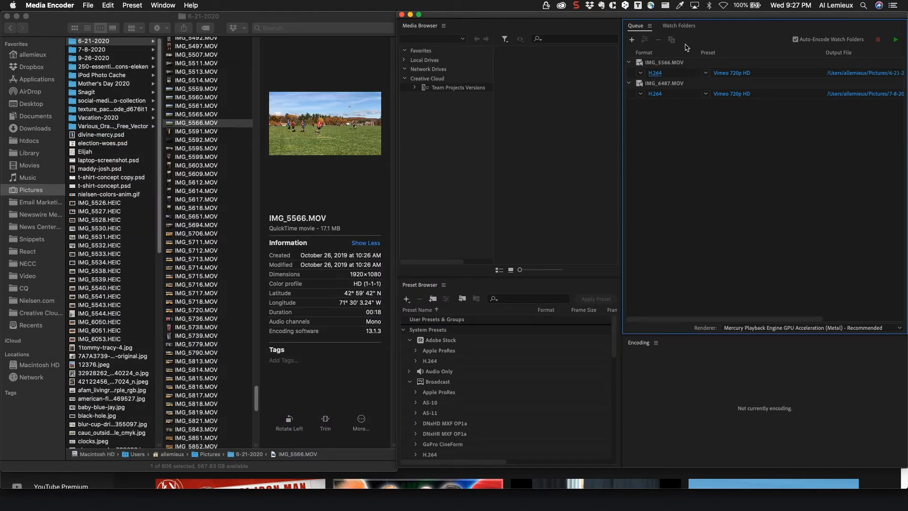
left_click(706, 73)
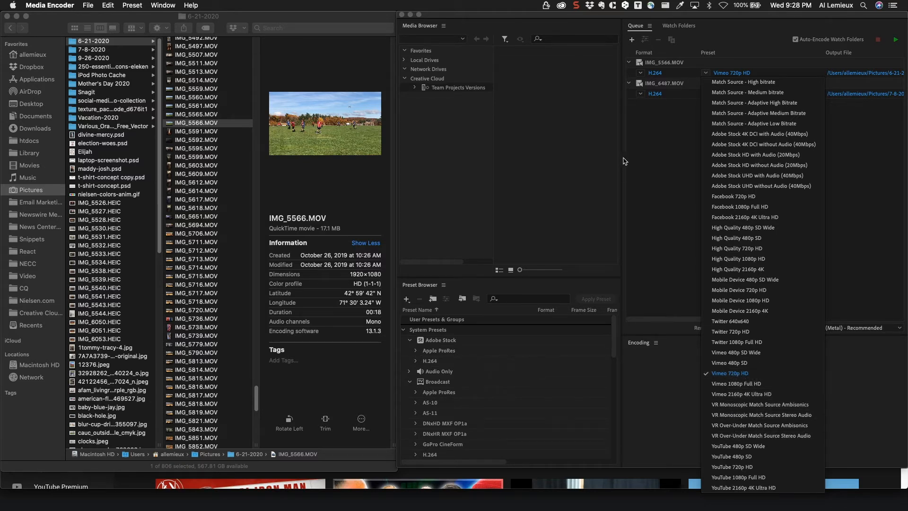
left_click(672, 158)
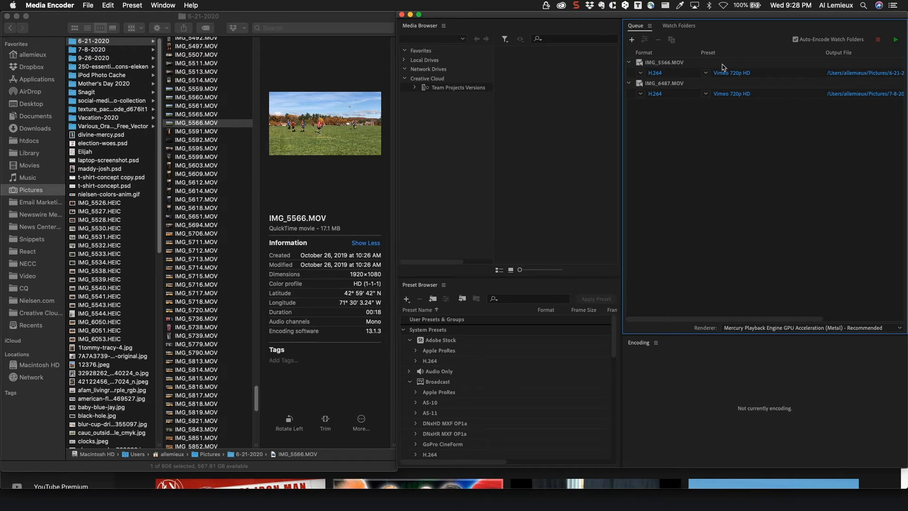
left_click(736, 73)
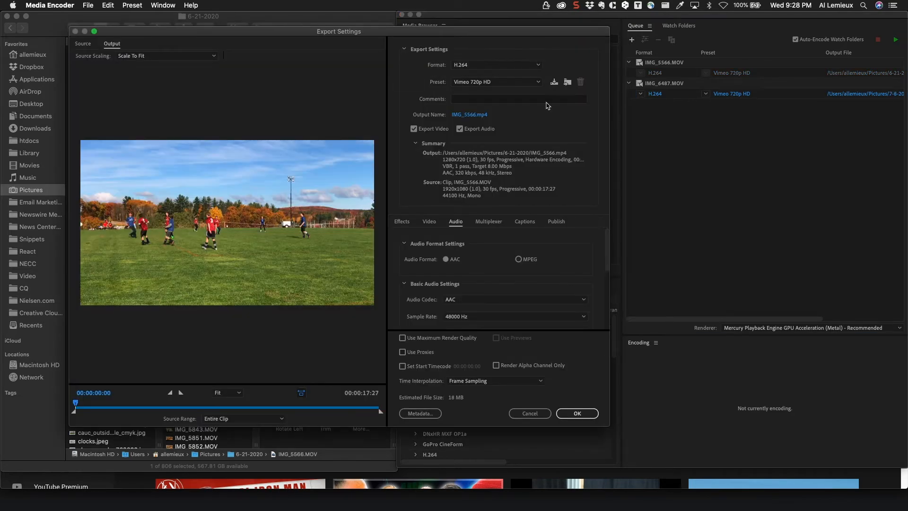
left_click(527, 414)
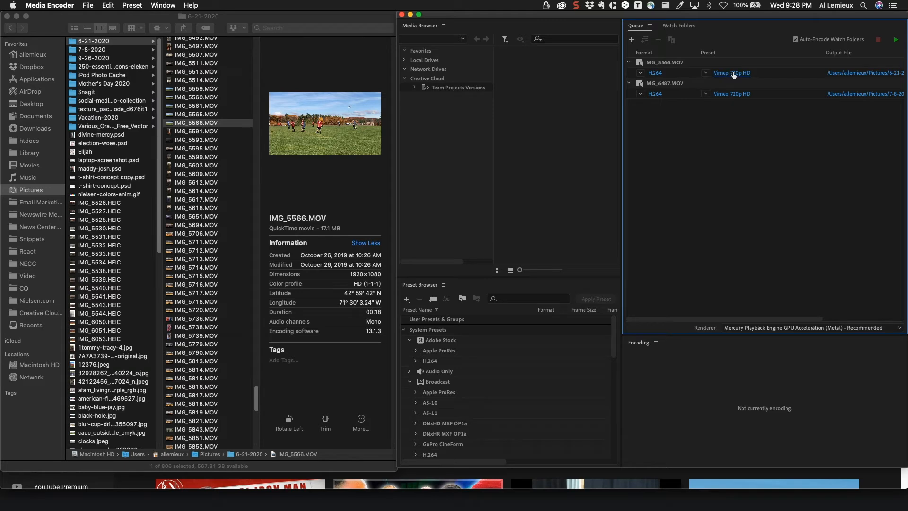
Set the encoding preset of IMG_6487.MOV to Vimeo 1080p Full HD
left_click(705, 94)
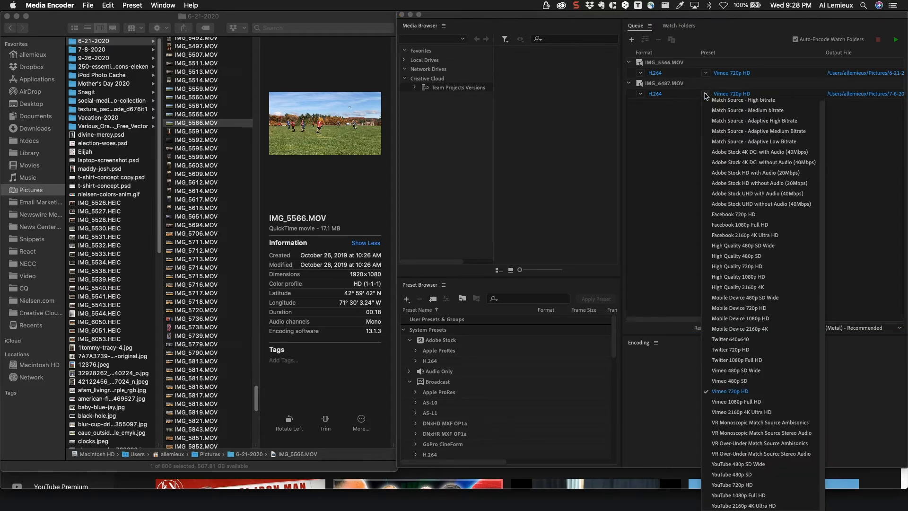
left_click(752, 403)
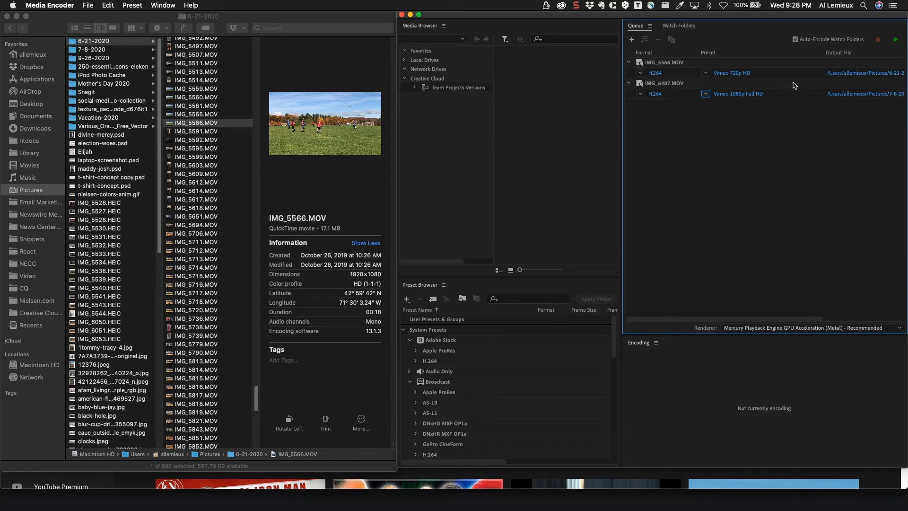
Set the output location of both queued videos to the Desktop, keeping the file names IMG_5566.mp4 and IMG_6487.mp4
left_click(845, 73)
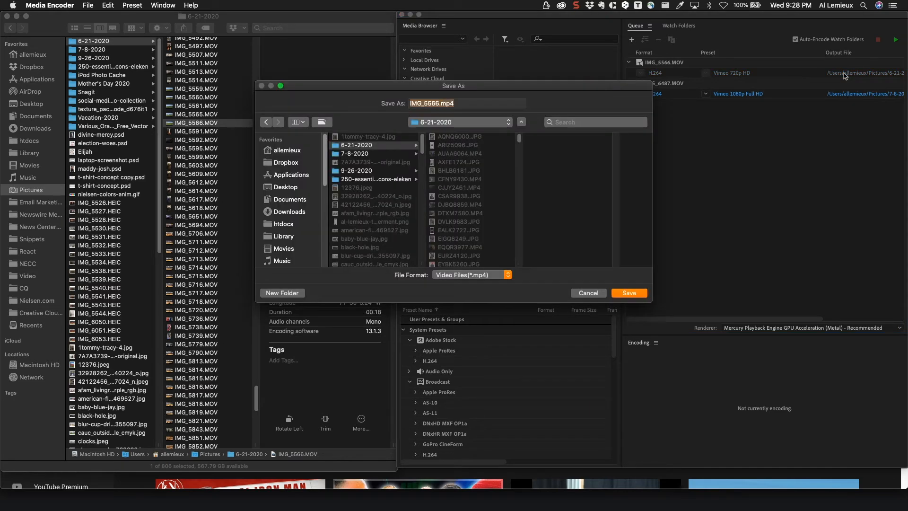
left_click_drag(481, 88, 483, 82)
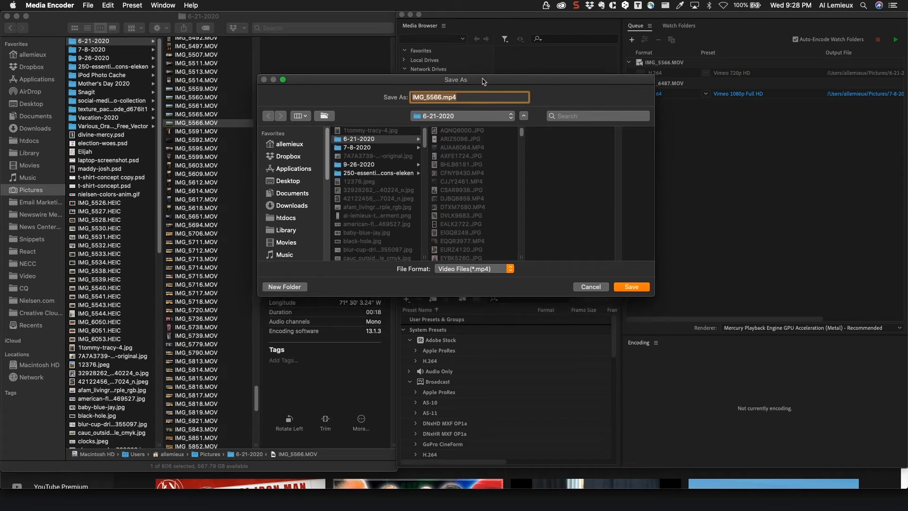
left_click(291, 183)
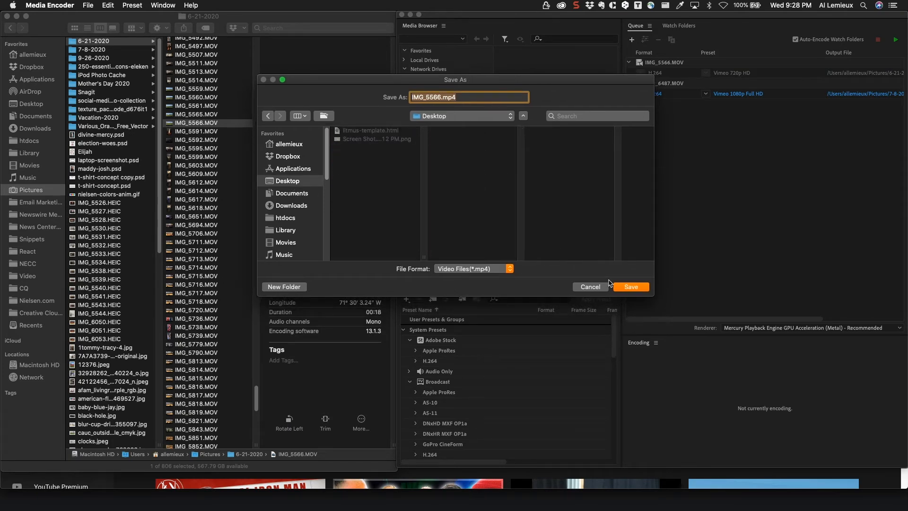
left_click(626, 288)
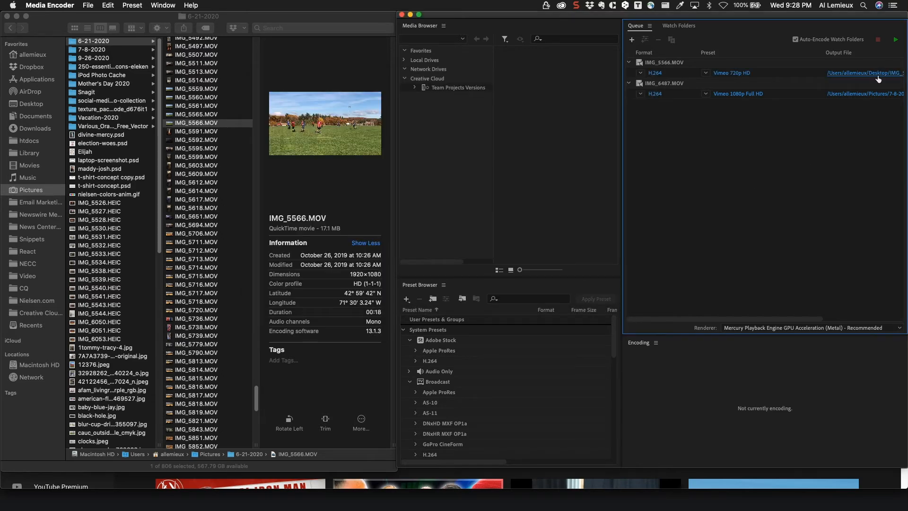
left_click(858, 95)
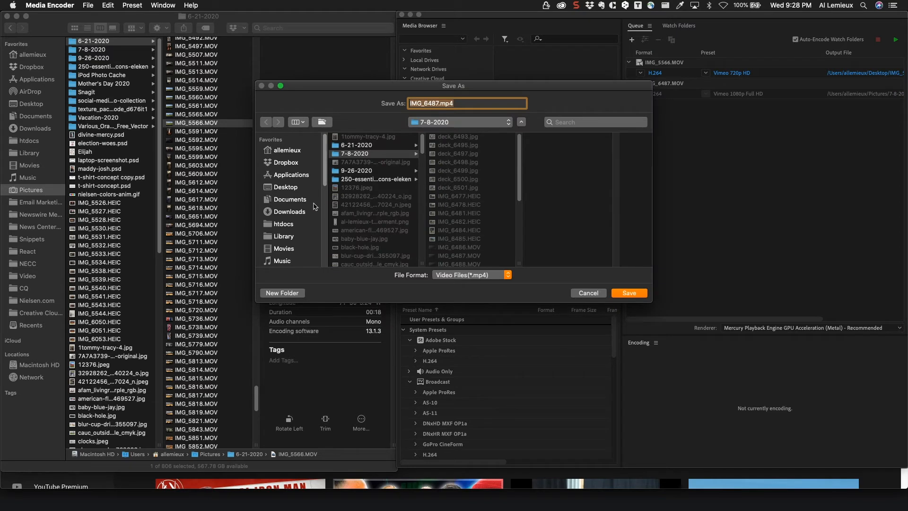
left_click(290, 188)
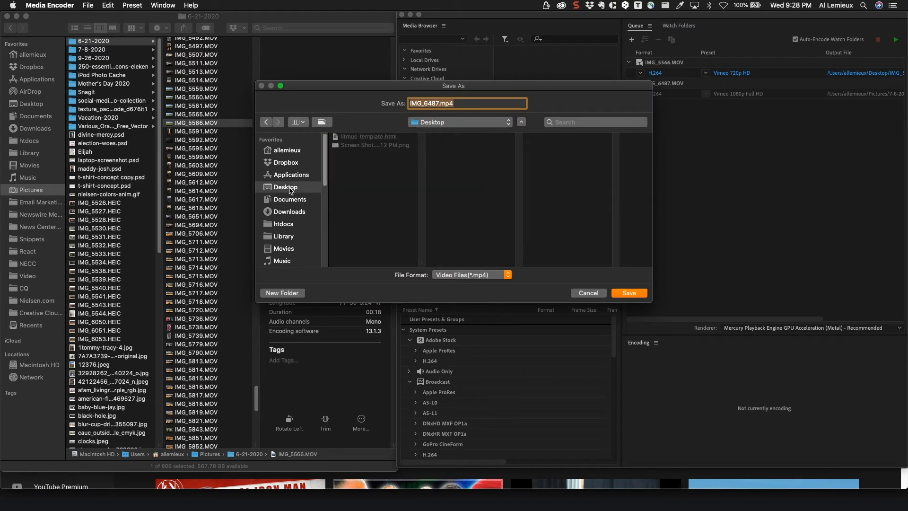
left_click(629, 293)
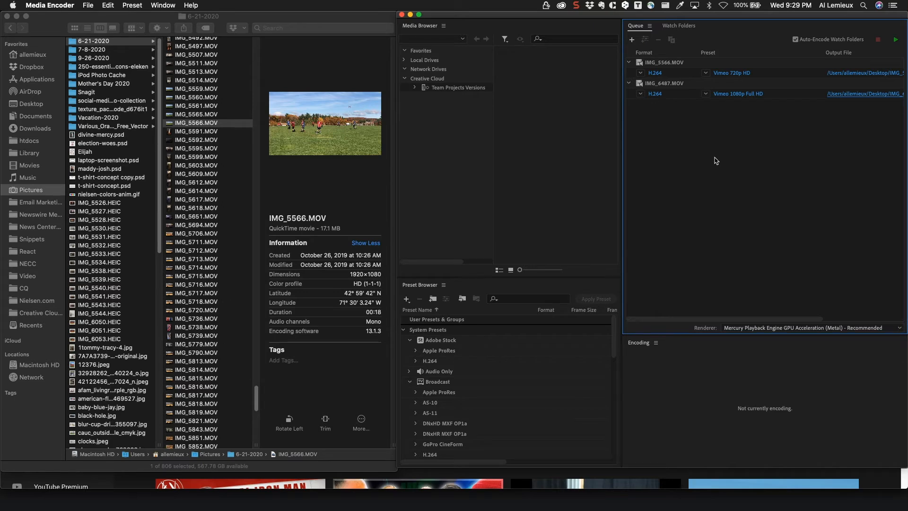
Open the export settings of IMG_5566.MOV and examine the Effects, Video, Audio, Multiplexer, Captions and Publish options
left_click(742, 73)
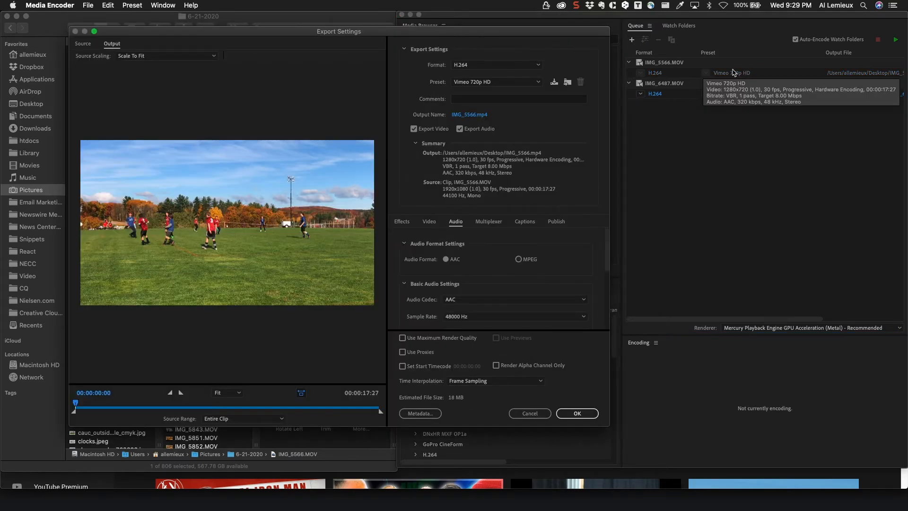
left_click_drag(425, 32, 464, 22)
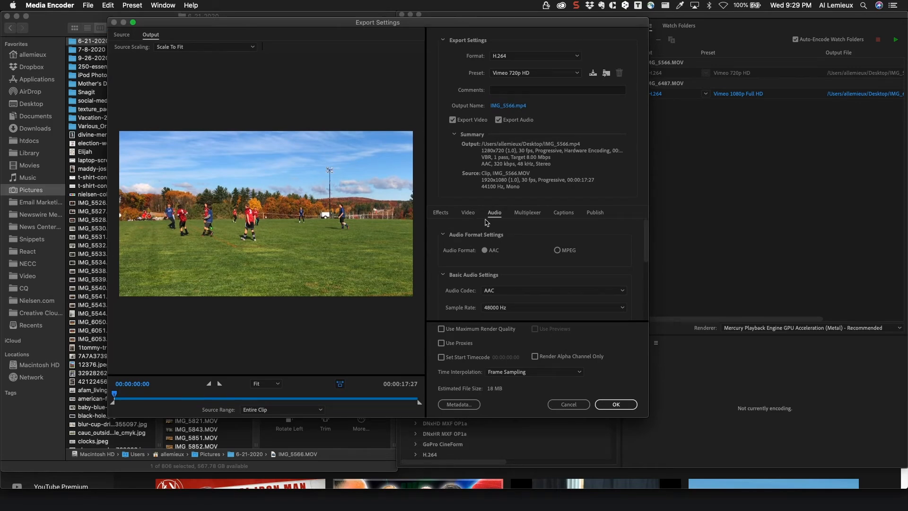
left_click(442, 213)
left_click(466, 215)
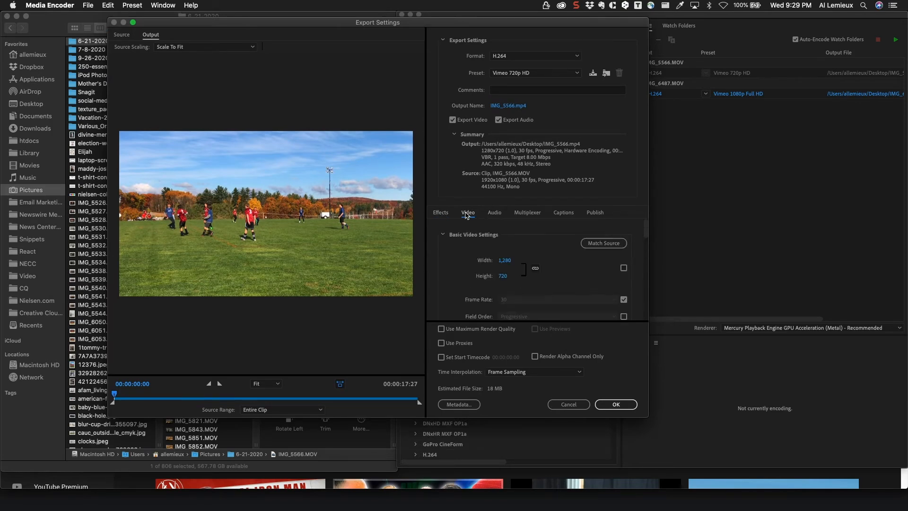
left_click(492, 215)
left_click(532, 214)
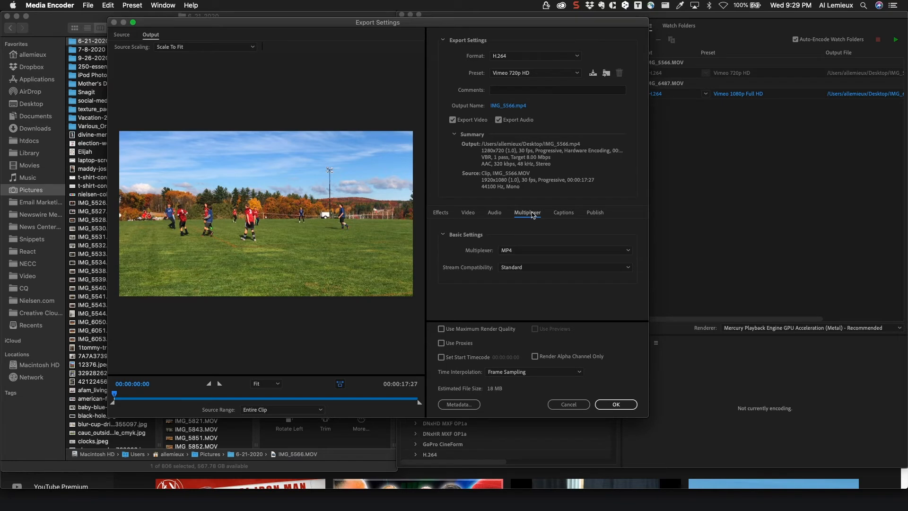
left_click(569, 216)
left_click(592, 213)
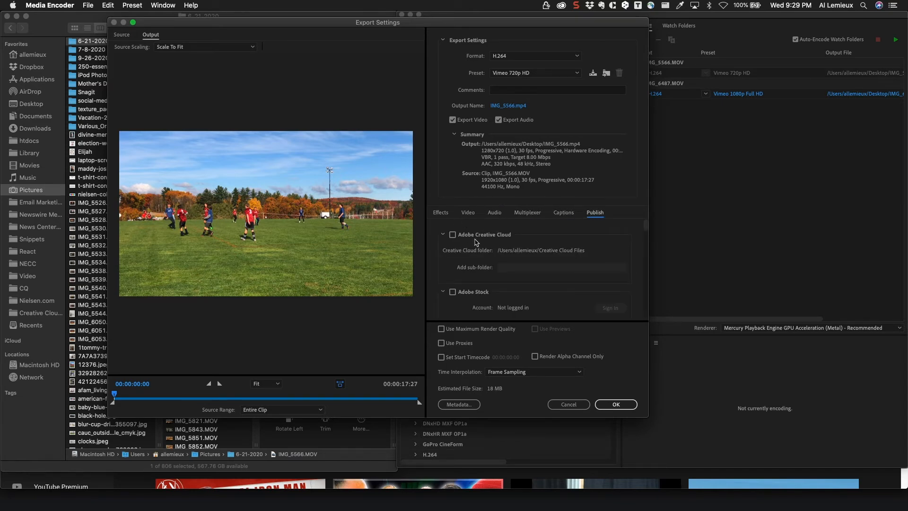
scroll(489, 264, "down", 5)
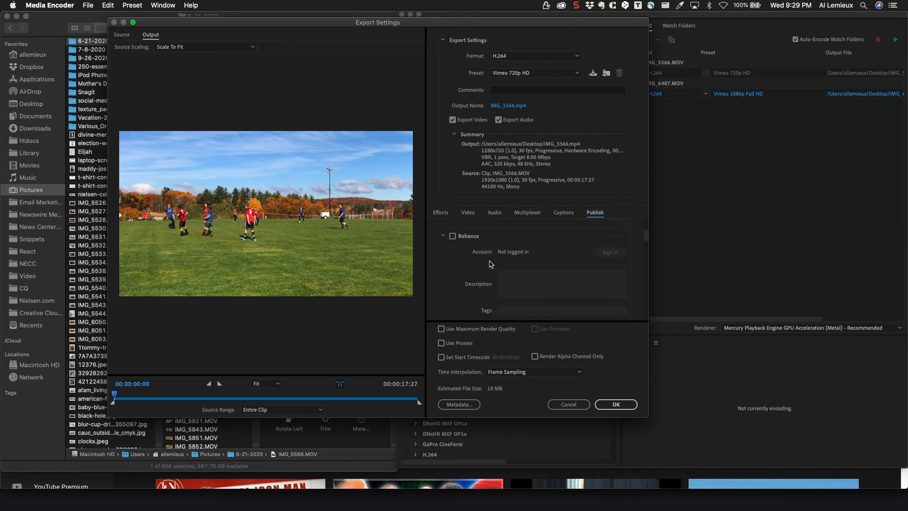
scroll(491, 265, "down", 2)
scroll(479, 277, "down", 3)
scroll(478, 276, "up", 10)
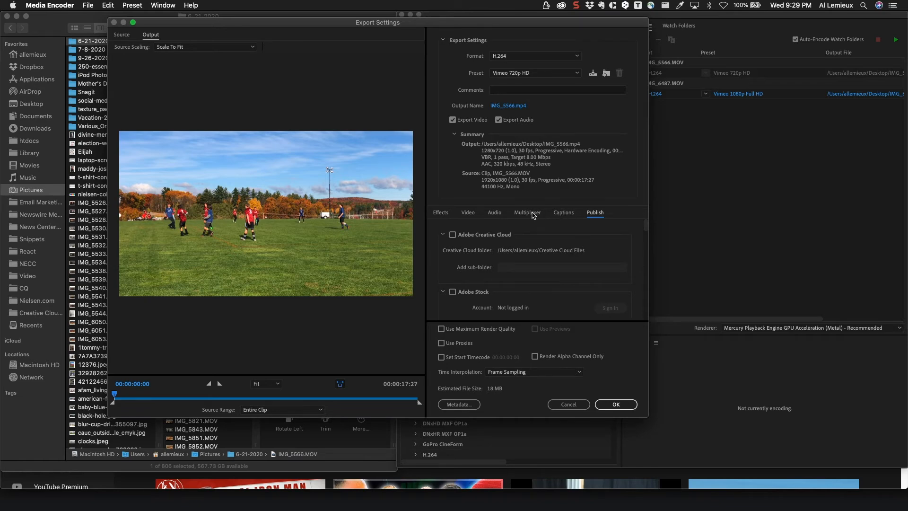
Review the output file's save location without changing it, then enlarge the Export Settings window and examine the basic video and encoding settings
left_click(468, 213)
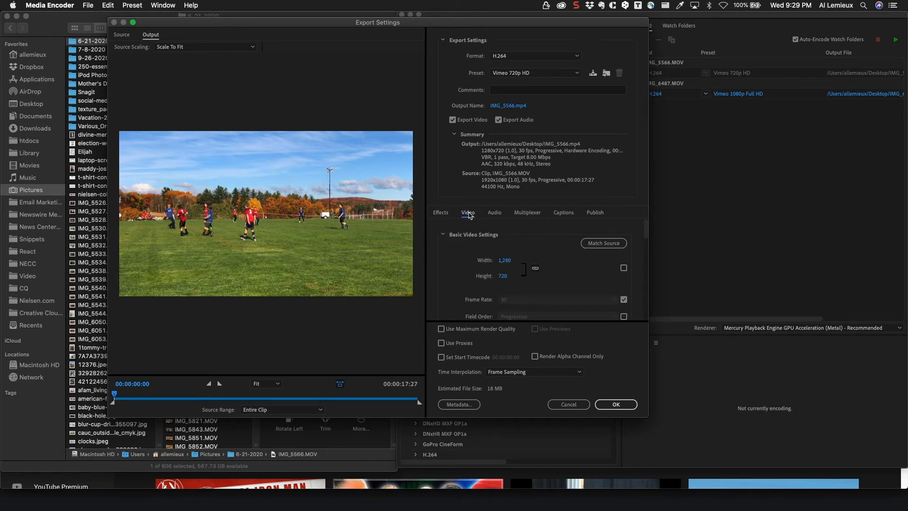
left_click(496, 215)
left_click(475, 216)
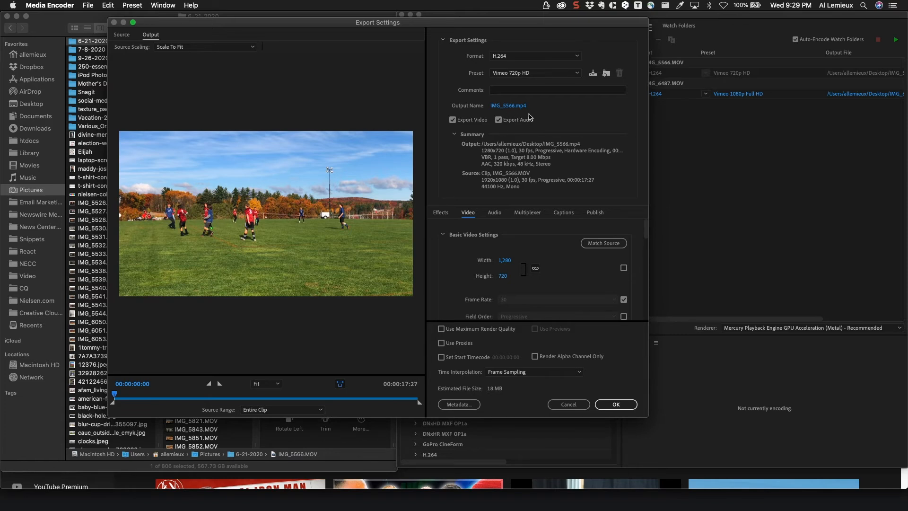
left_click(502, 107)
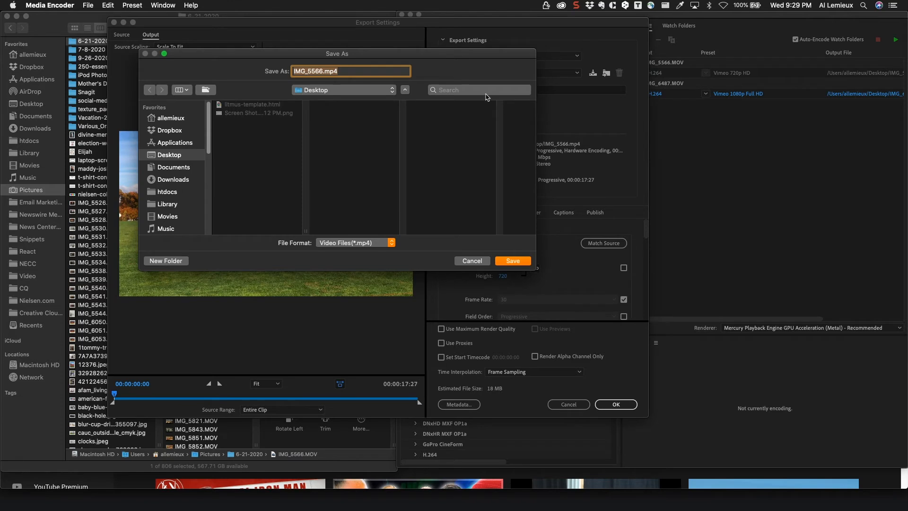
left_click(472, 261)
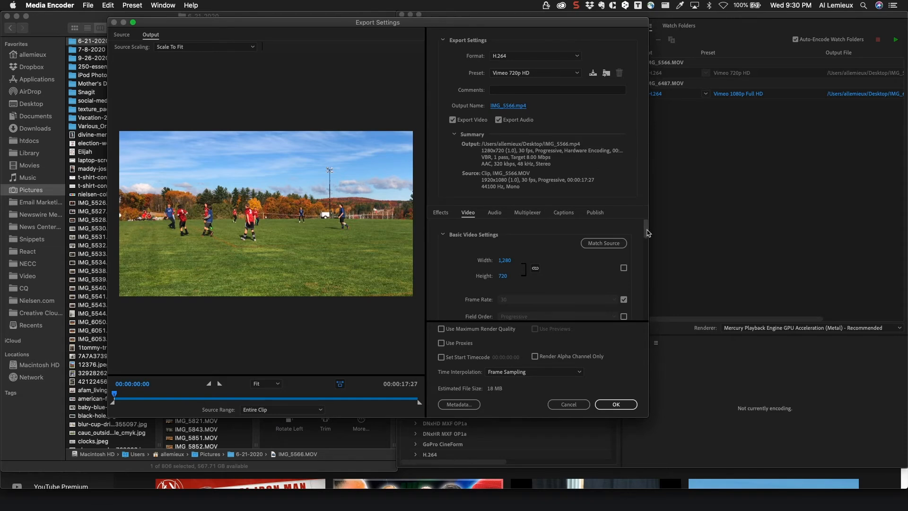
left_click_drag(649, 417, 651, 456)
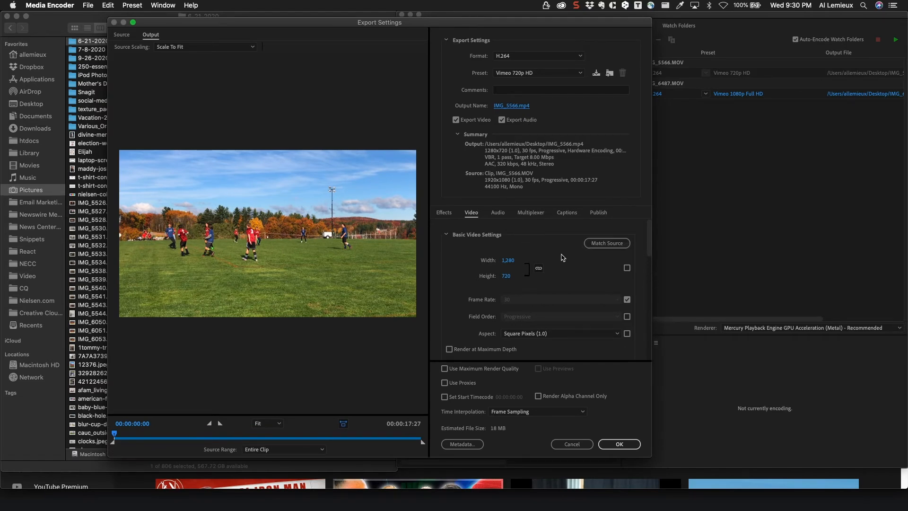
left_click_drag(650, 244, 648, 278)
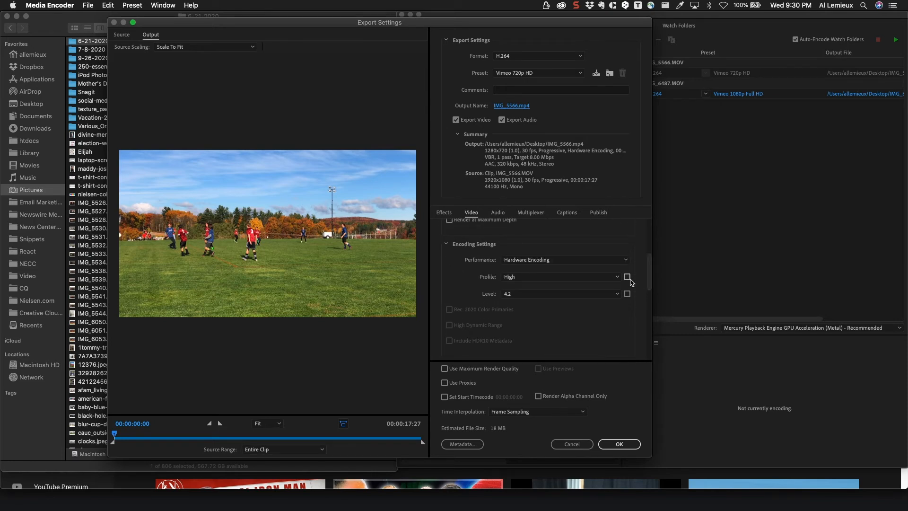
Try Software Encoding as the encoding performance of IMG_5566.MOV and return it to Hardware Encoding
left_click(609, 261)
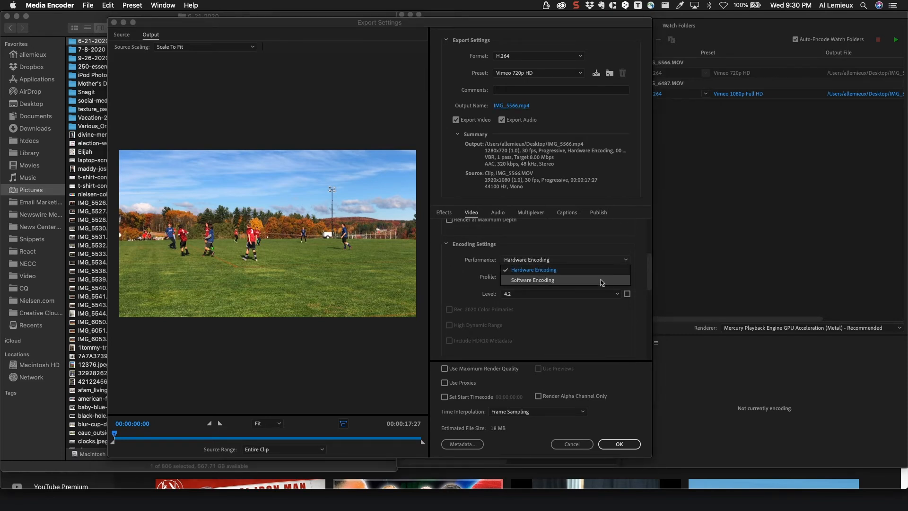
left_click(599, 268)
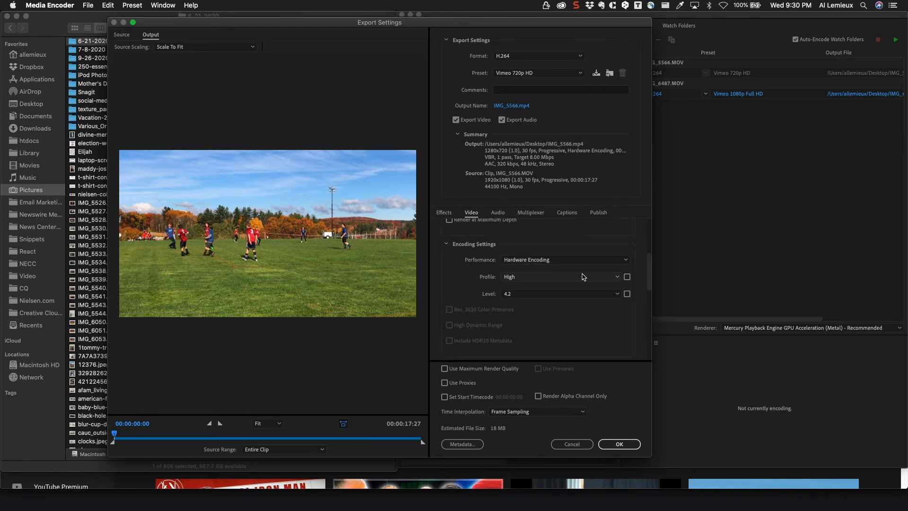
left_click(574, 260)
left_click(574, 276)
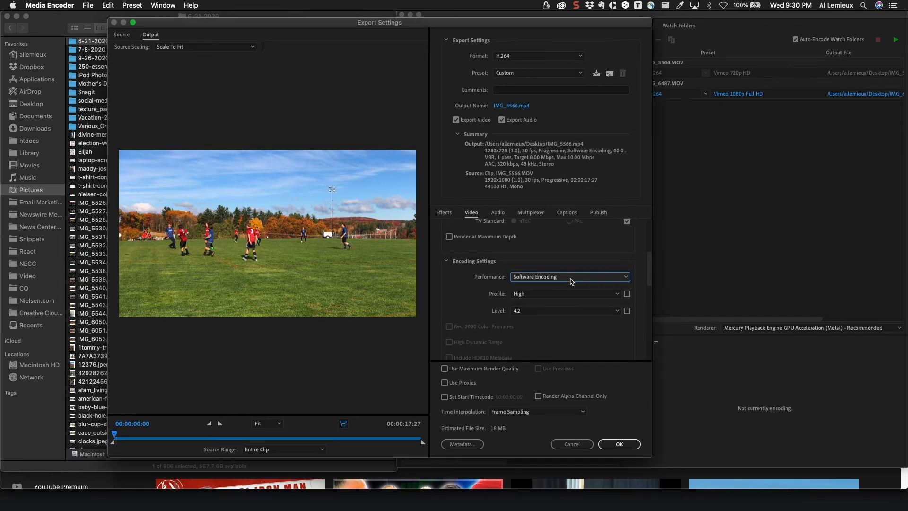
left_click(546, 276)
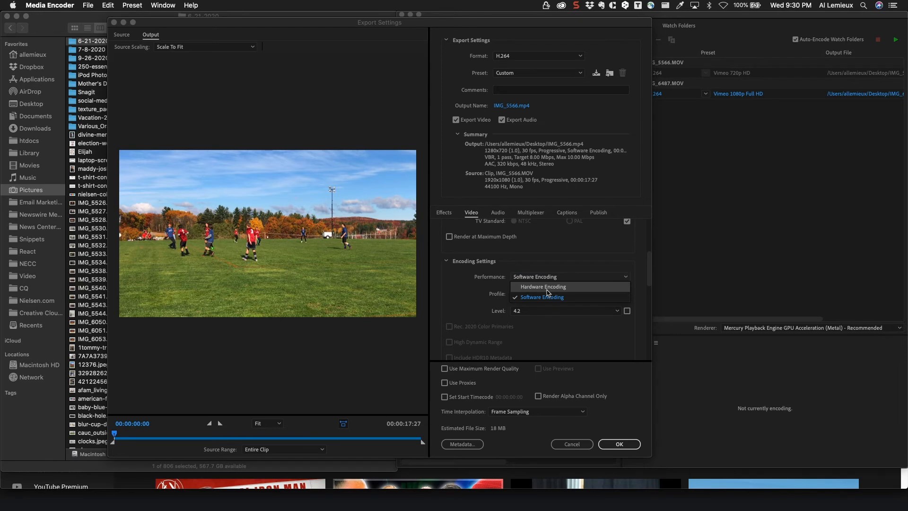
left_click(547, 294)
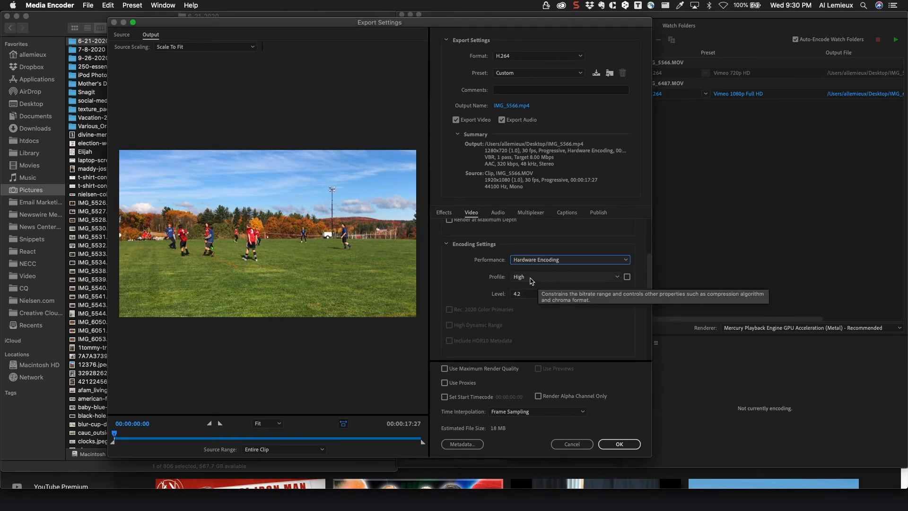
Examine the encoding profile choices, bitrate settings, audio sample rates and channel options without changing them
left_click(532, 280)
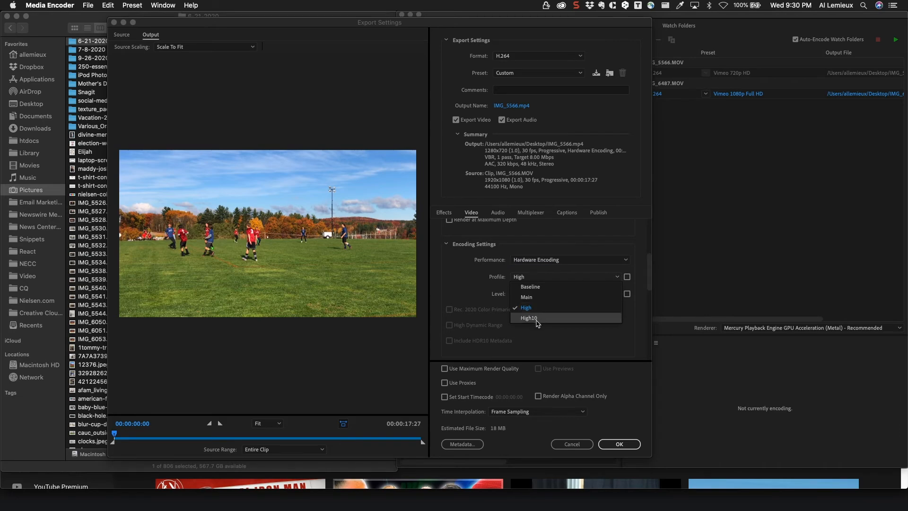
left_click(520, 277)
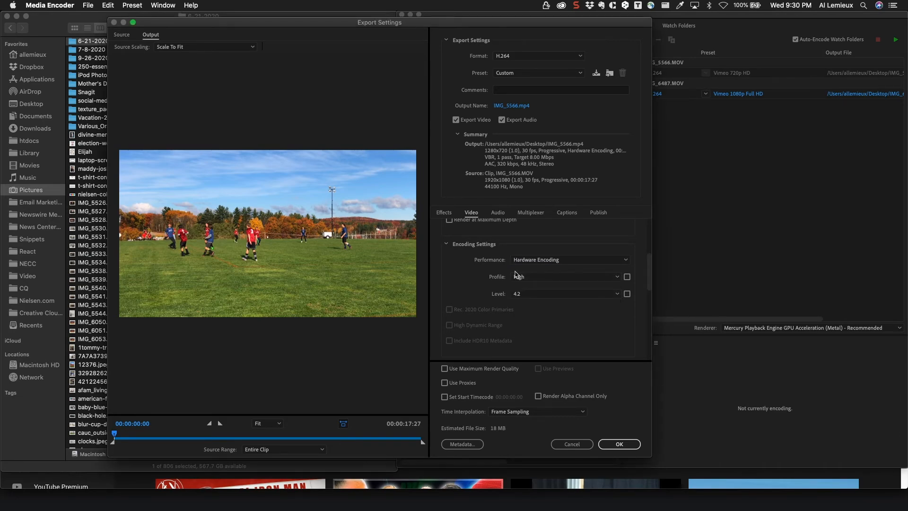
scroll(507, 306, "down", 5)
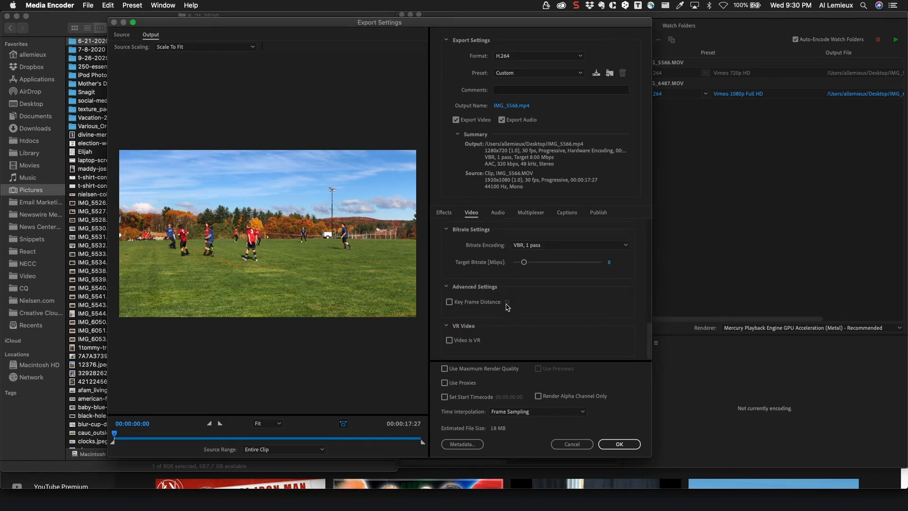
scroll(507, 307, "up", 4)
left_click(503, 215)
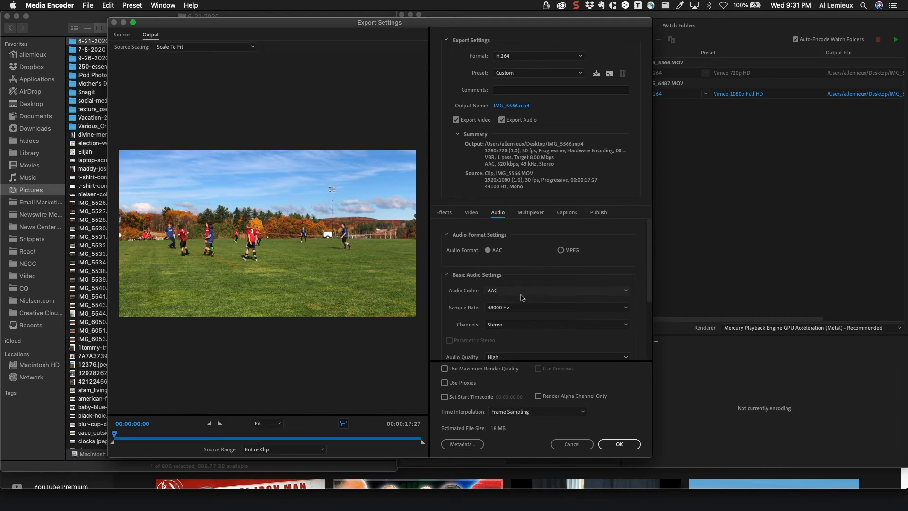
left_click(515, 308)
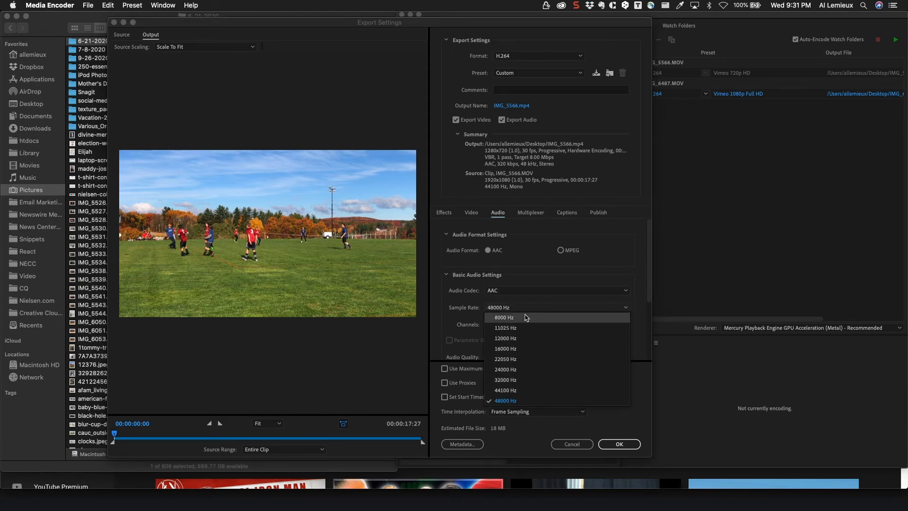
left_click(456, 299)
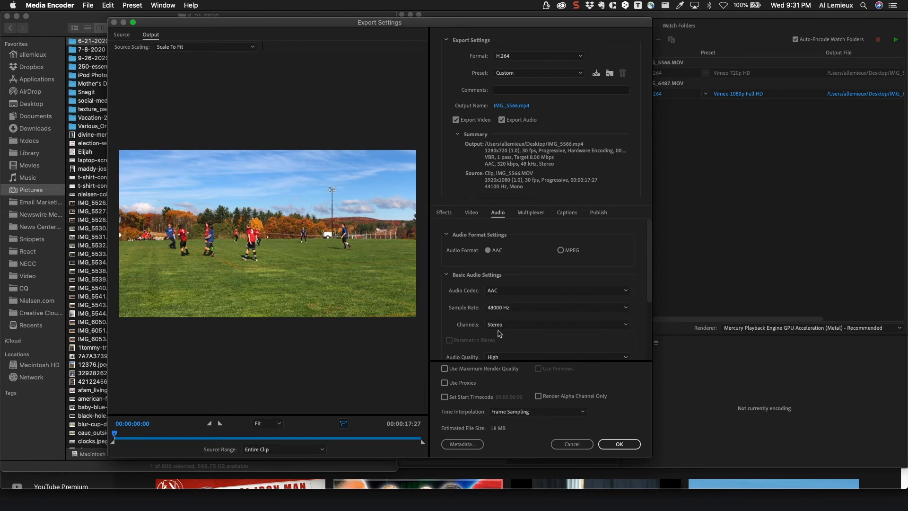
left_click(517, 326)
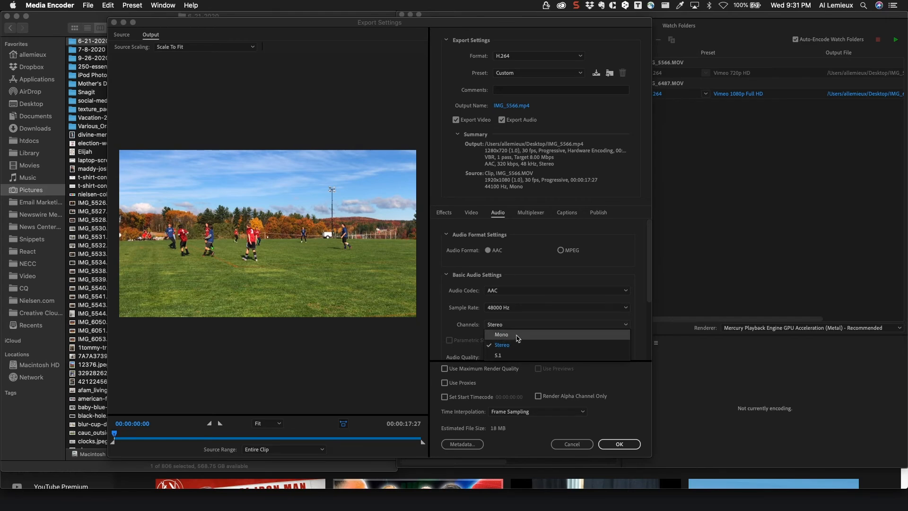
left_click(510, 325)
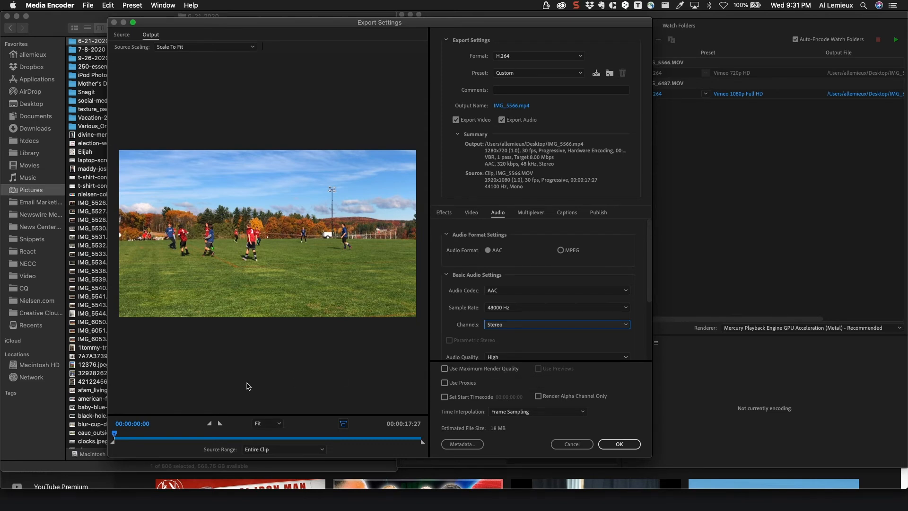
Trim the source range of IMG_5566.MOV to start about 7 seconds in and end about 12 seconds in
mouse_move(113, 435)
left_mouse_down()
mouse_move(313, 436)
mouse_move(266, 449)
left_mouse_up()
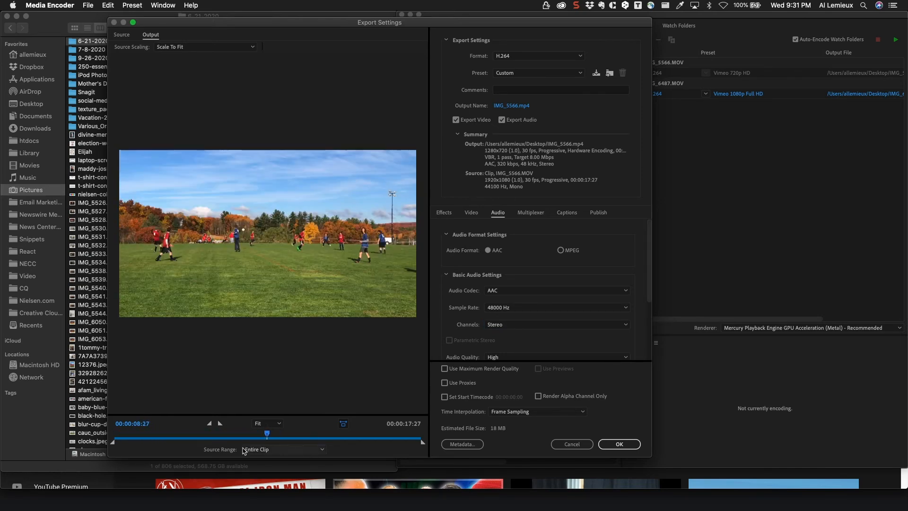
left_click_drag(114, 442, 231, 442)
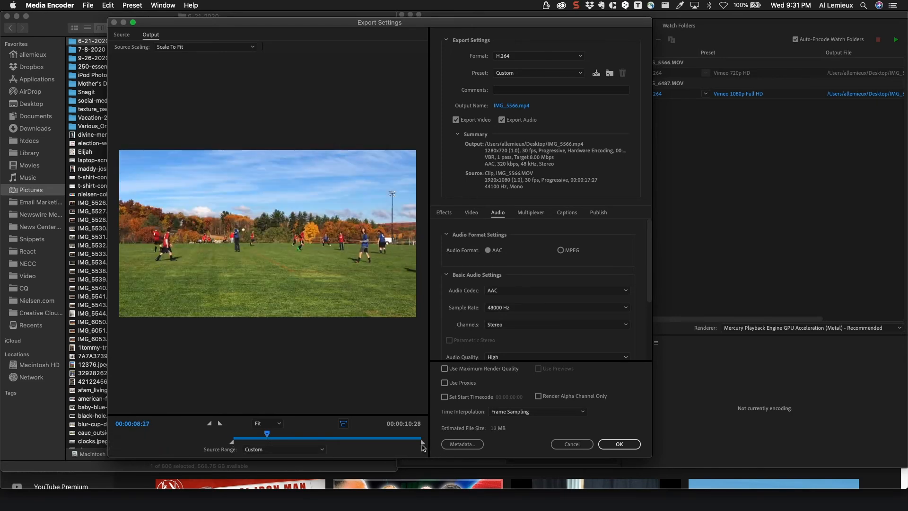
left_click_drag(422, 444, 325, 442)
Extend the source range back to the full clip, preview it at about 13 seconds and accept the export settings
mouse_move(267, 432)
left_mouse_down()
mouse_move(236, 432)
mouse_move(325, 441)
mouse_move(240, 434)
mouse_move(273, 433)
mouse_move(112, 443)
left_mouse_up()
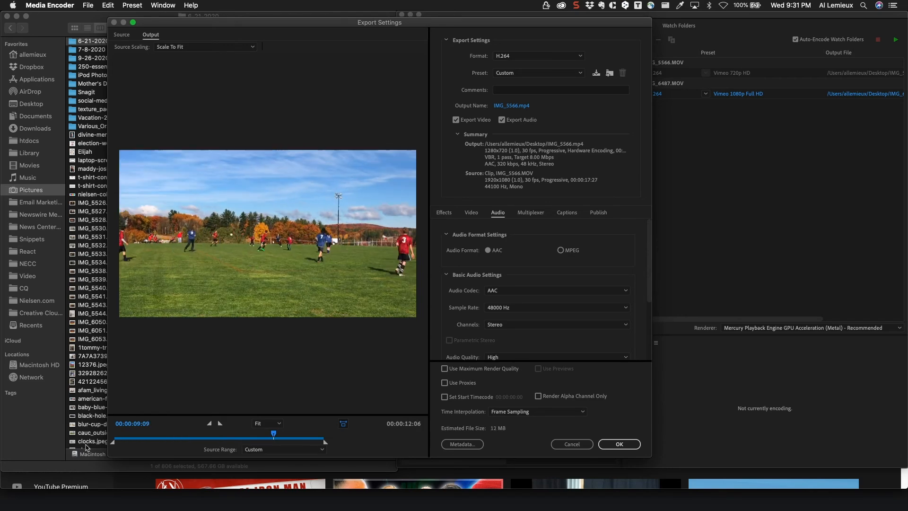
left_click_drag(324, 444, 432, 448)
left_click_drag(275, 433, 339, 444)
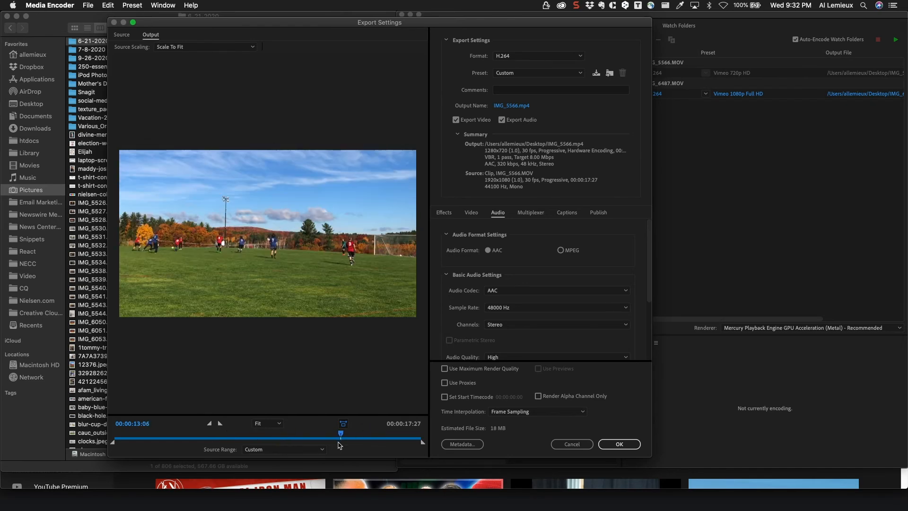
left_click(632, 444)
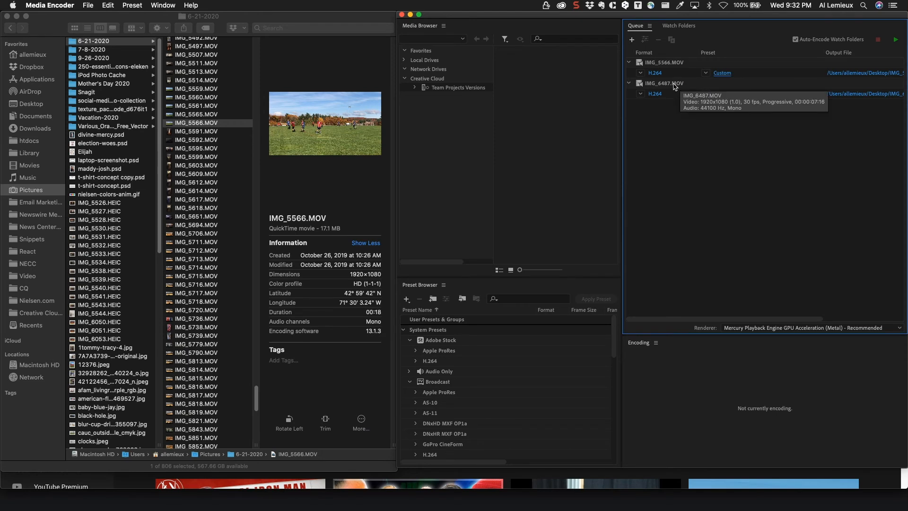
Duplicate IMG_6487.MOV in the queue, set the copy's preset to Vimeo 720p HD and select the copy
left_click(671, 85)
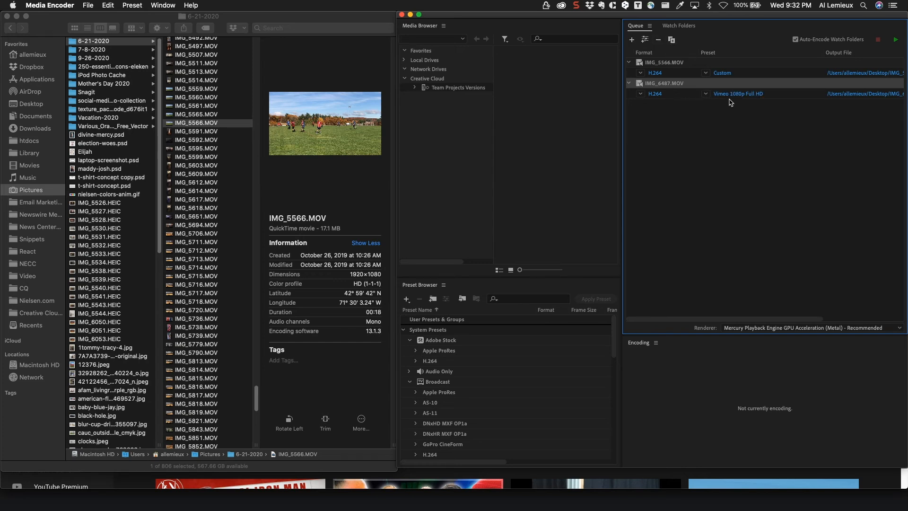
left_click(671, 40)
left_click(706, 115)
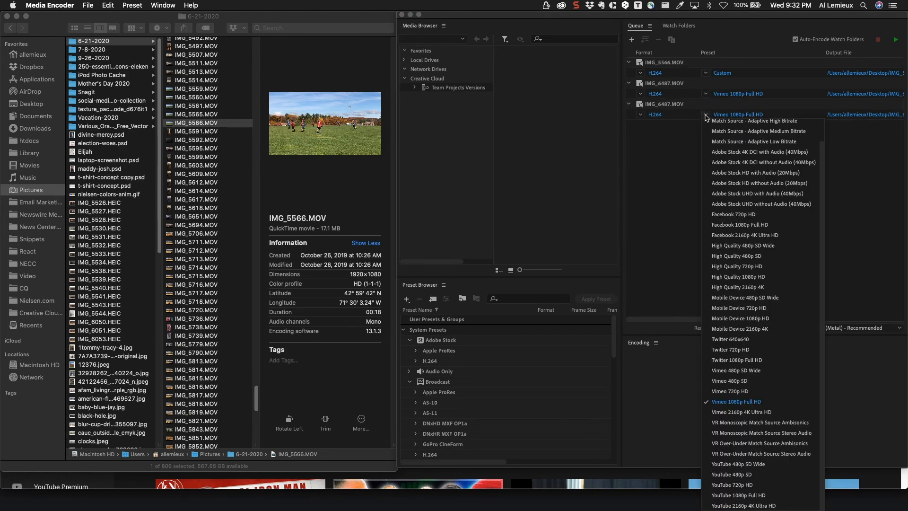
left_click(744, 393)
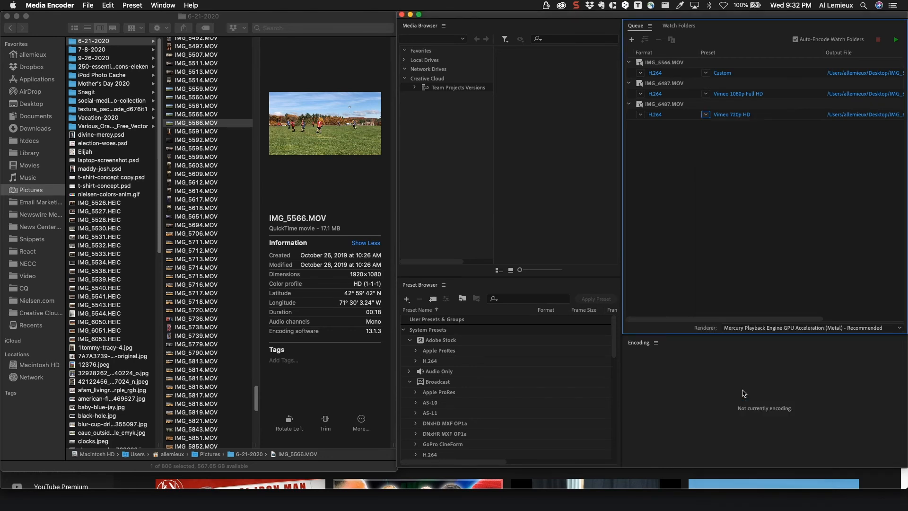
left_click(672, 104)
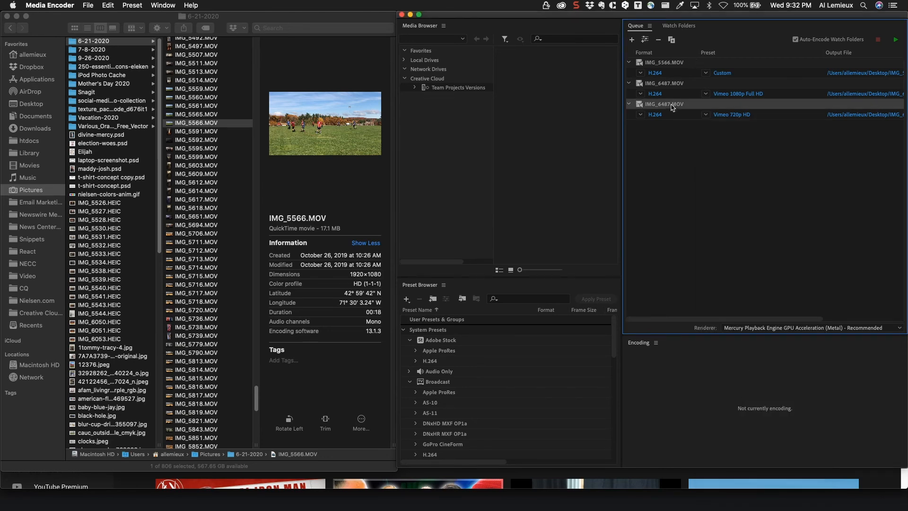
Duplicate the Vimeo 720p HD queue entry with the copy's preset set to Vimeo 480p SD, and start encoding the queue
left_click(674, 40)
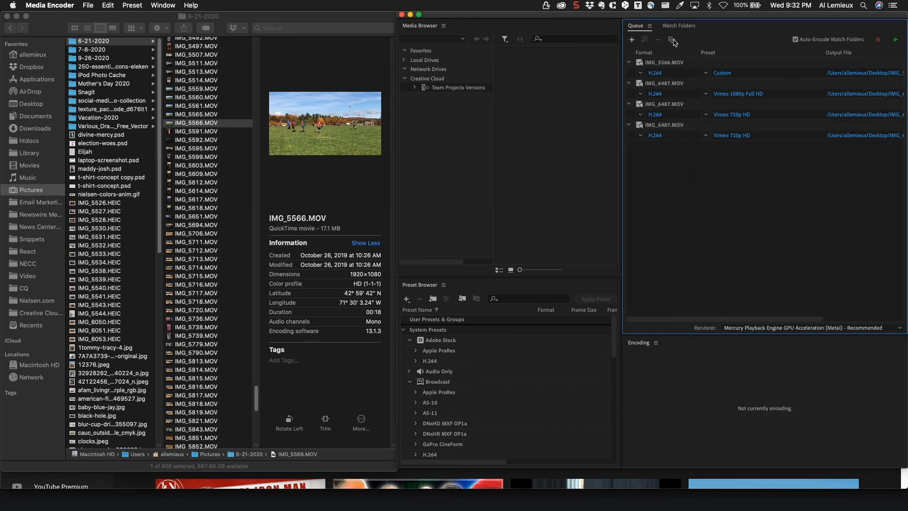
left_click(705, 135)
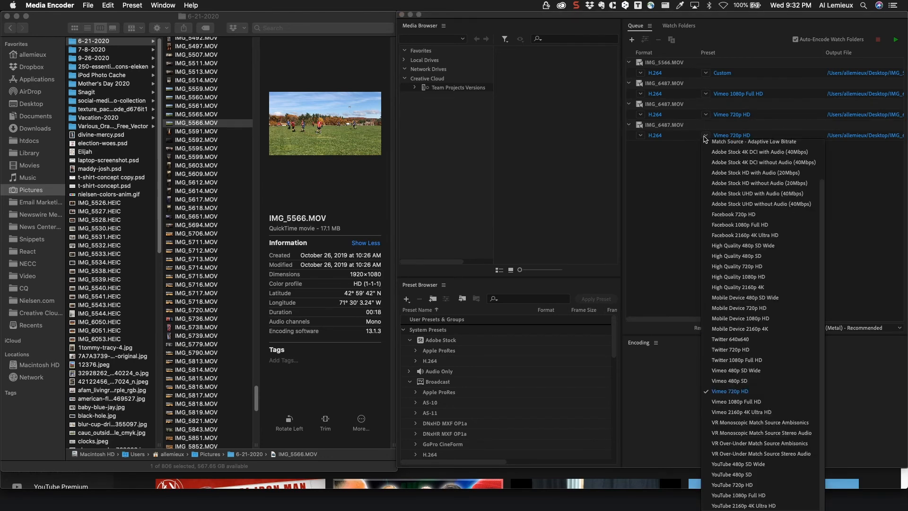
left_click(753, 381)
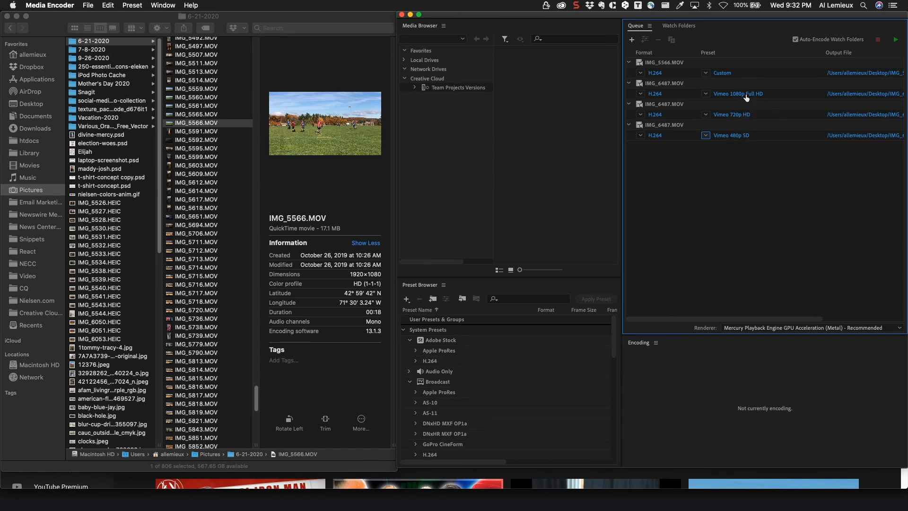
left_click(895, 40)
Switch to the Desktop folder in Finder and check the file size and dimensions of the exported IMG_5566 and IMG_6487 MP4 files
left_click(24, 104)
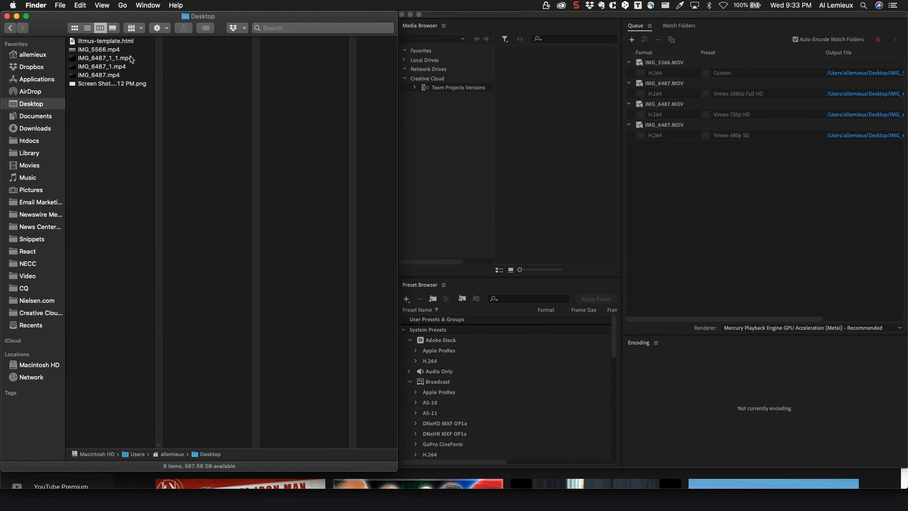
left_click(126, 49)
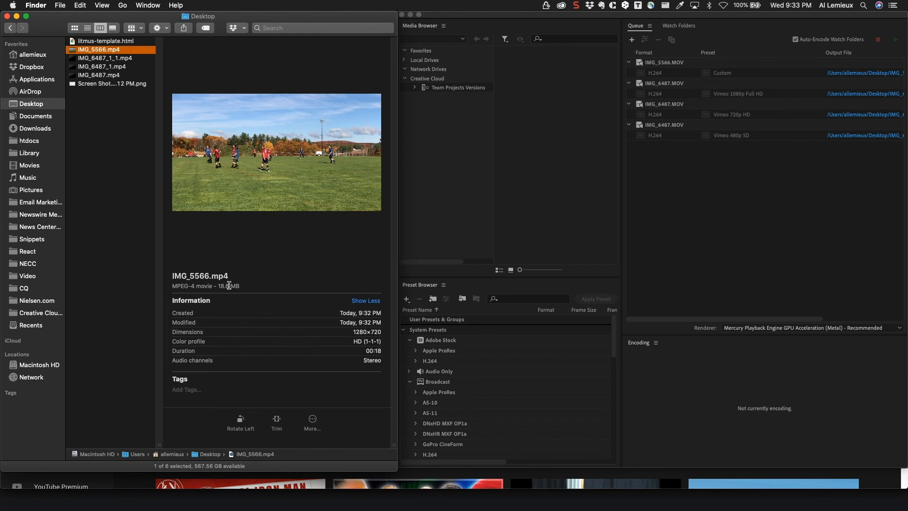
left_click(122, 77)
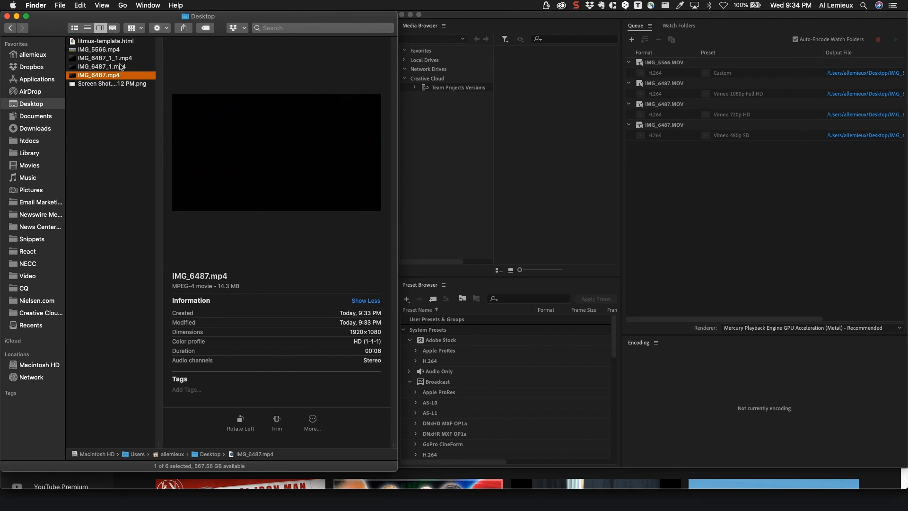
left_click(121, 67)
left_click(122, 58)
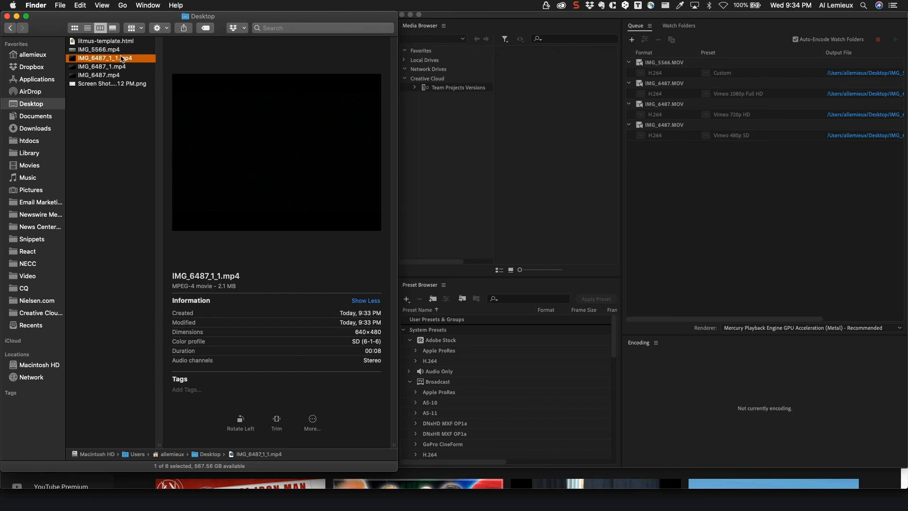
Preview IMG_6487_1_1.mp4, IMG_6487_1.mp4 and IMG_6487.mp4 in Quick Look to compare their frame sizes, and close the preview
key("space")
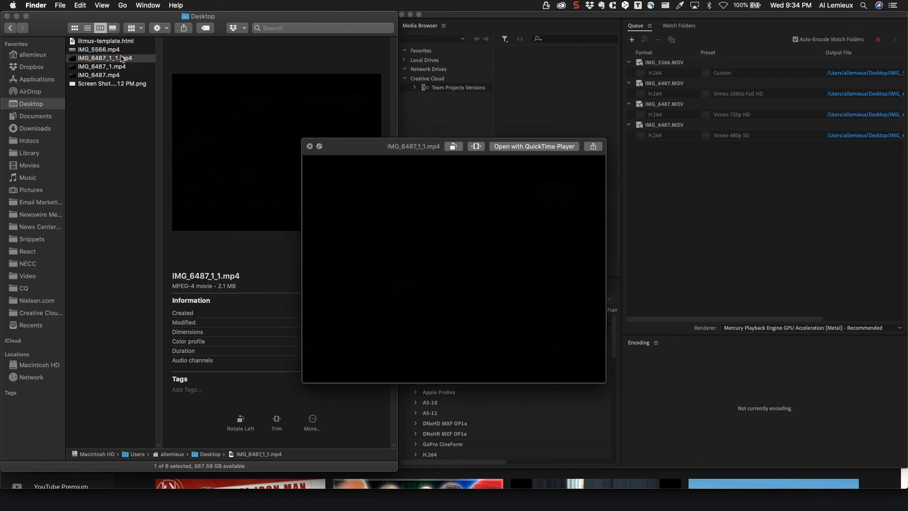
key("Down")
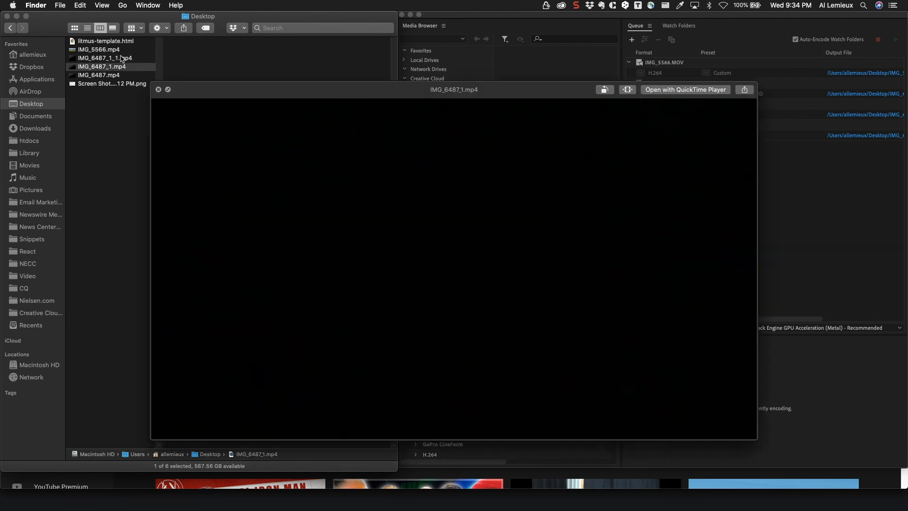
key("Down")
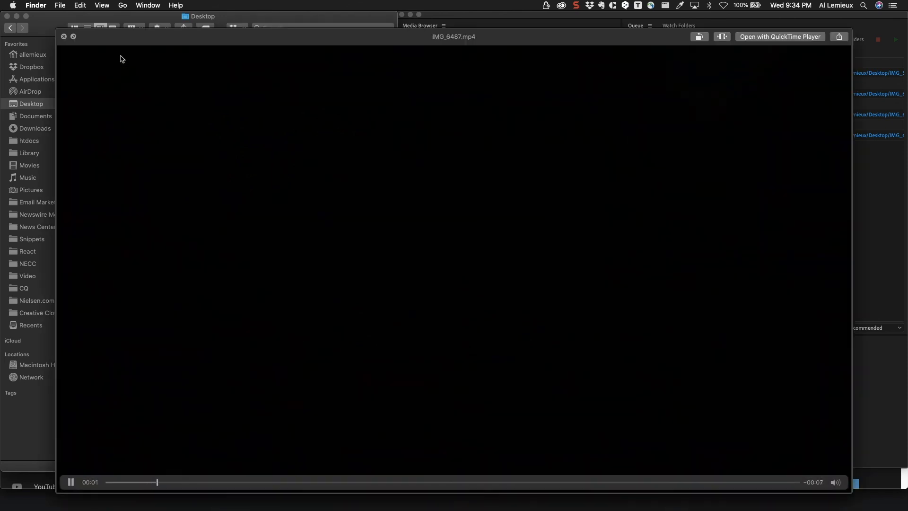
key("space")
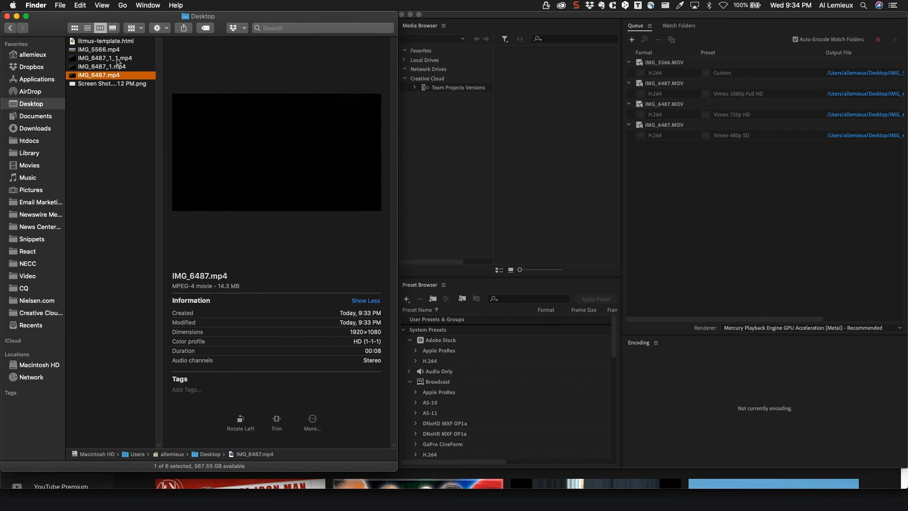
Switch back to Media Encoder and enlarge its window to show the queue's full output paths and status
double_click(527, 14)
double_click(528, 15)
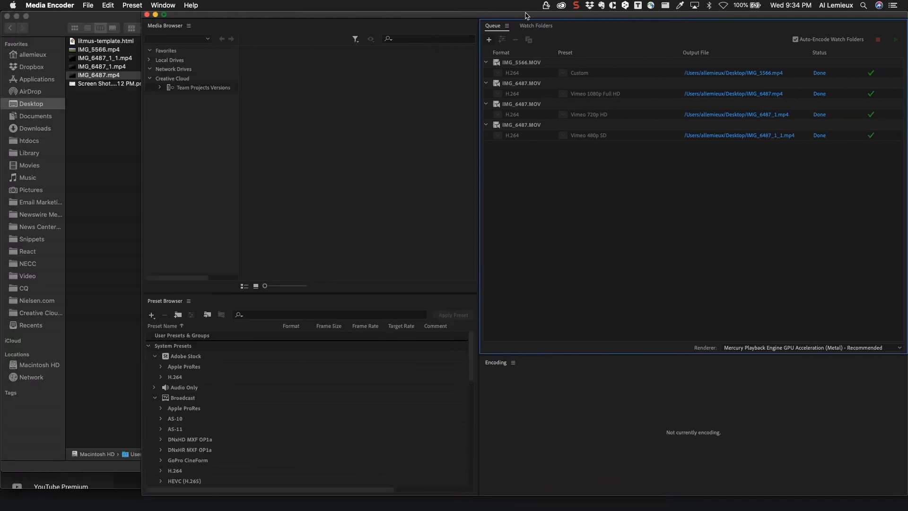